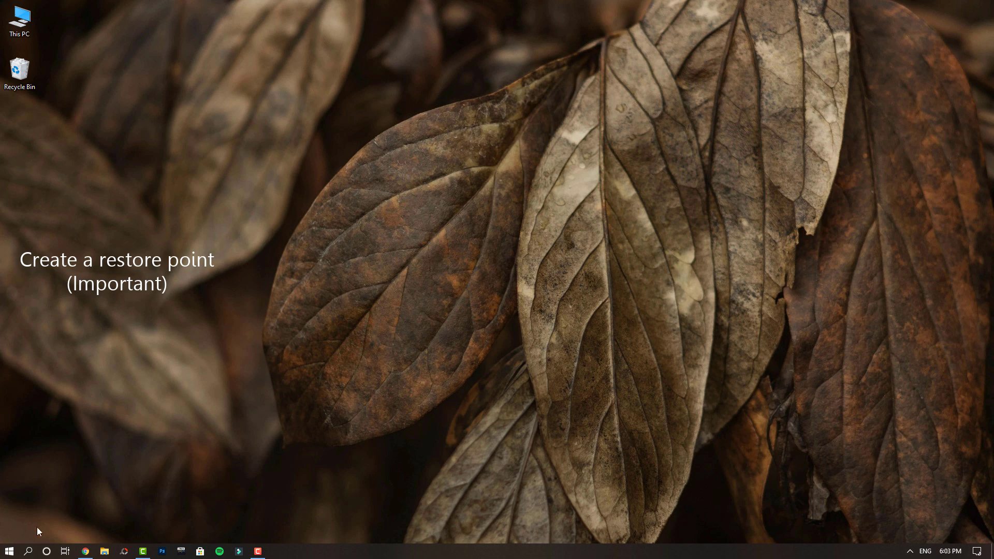
Step: Search Windows for "restore" and open the Create a restore point settings
left_click(30, 551)
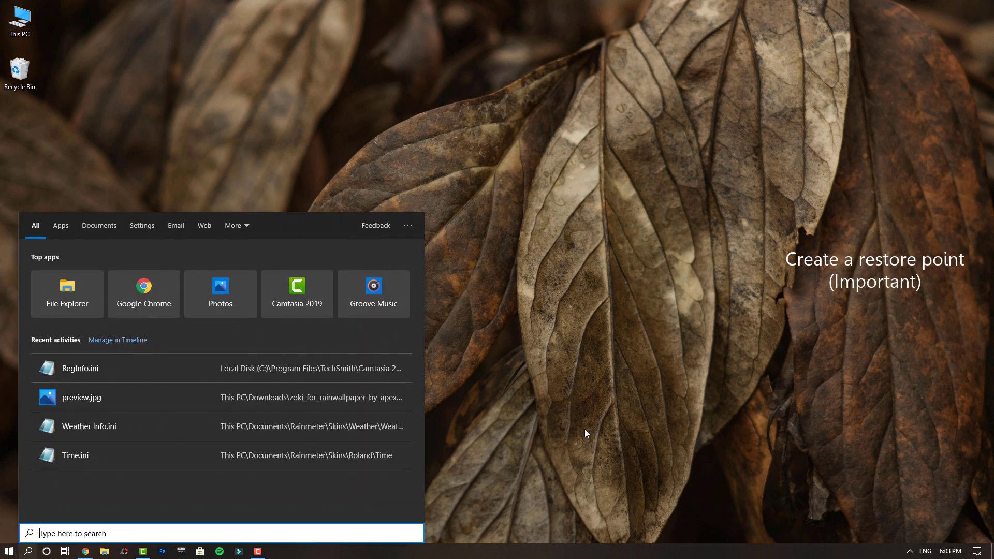
type("restore")
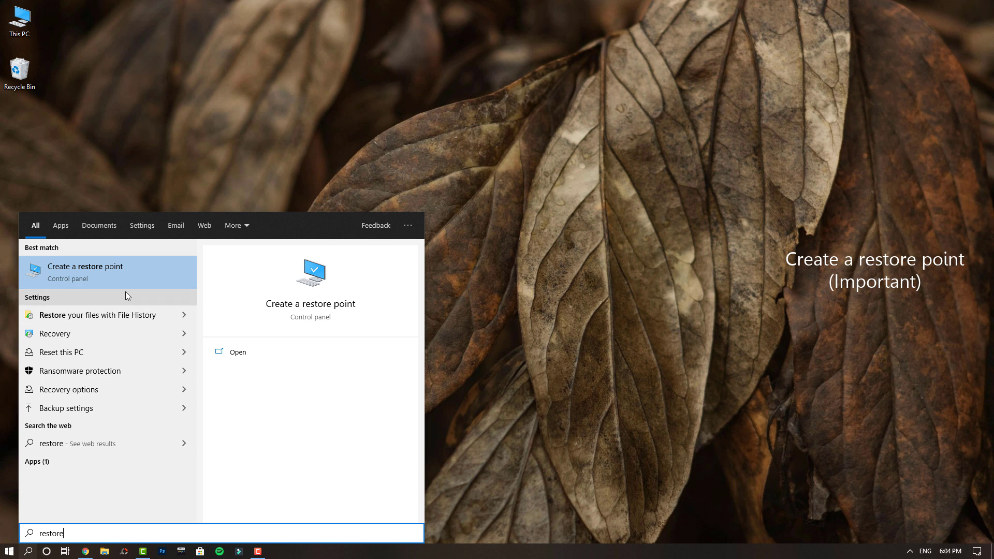
left_click(97, 267)
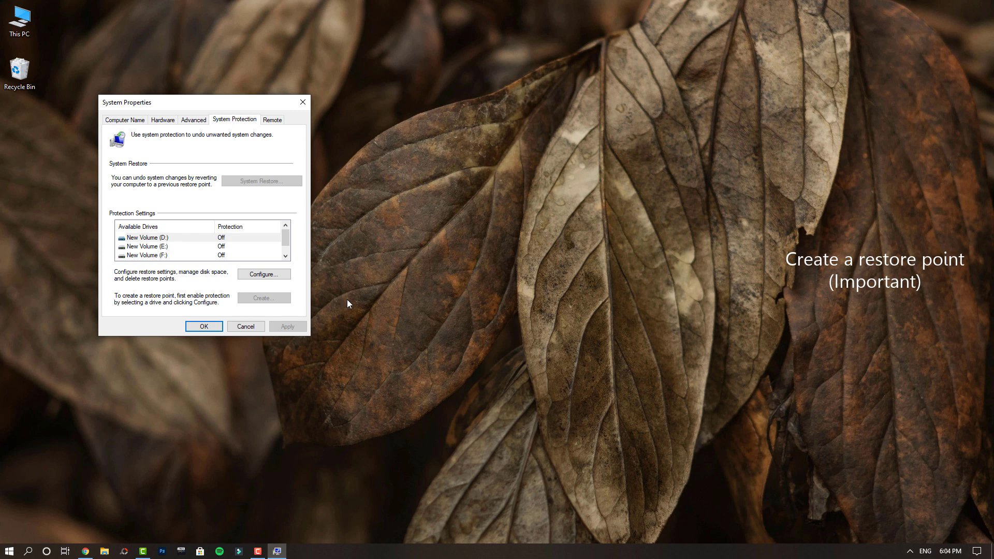
Step: Turn on system protection for Local Disk (C:) (System) with its disk space usage slider at the maximum, and apply the settings
left_click(285, 257)
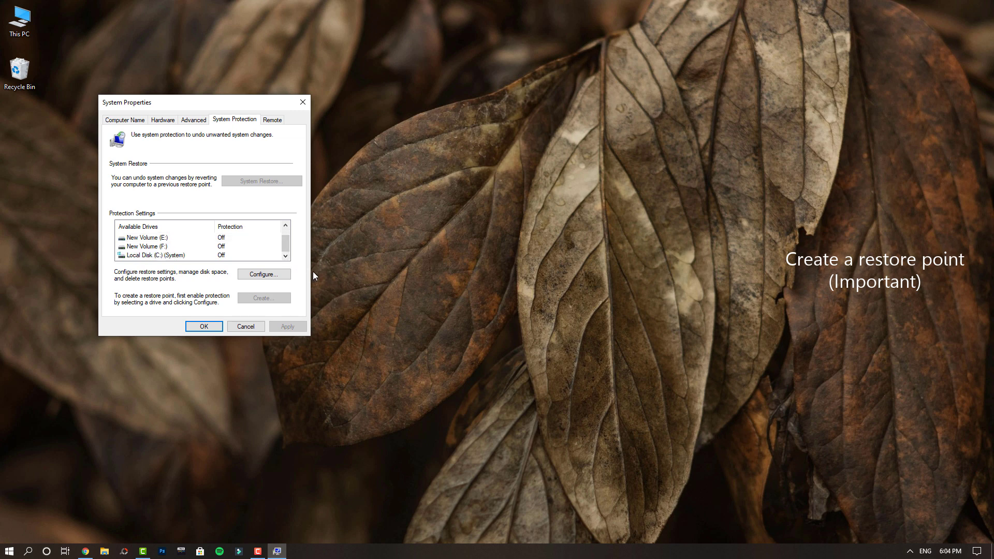
left_click(222, 256)
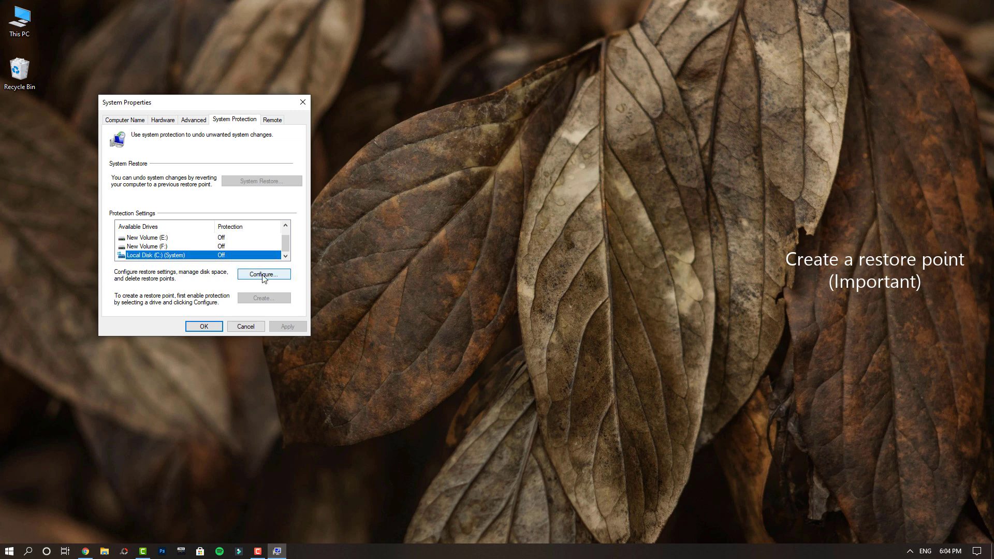
left_click(262, 276)
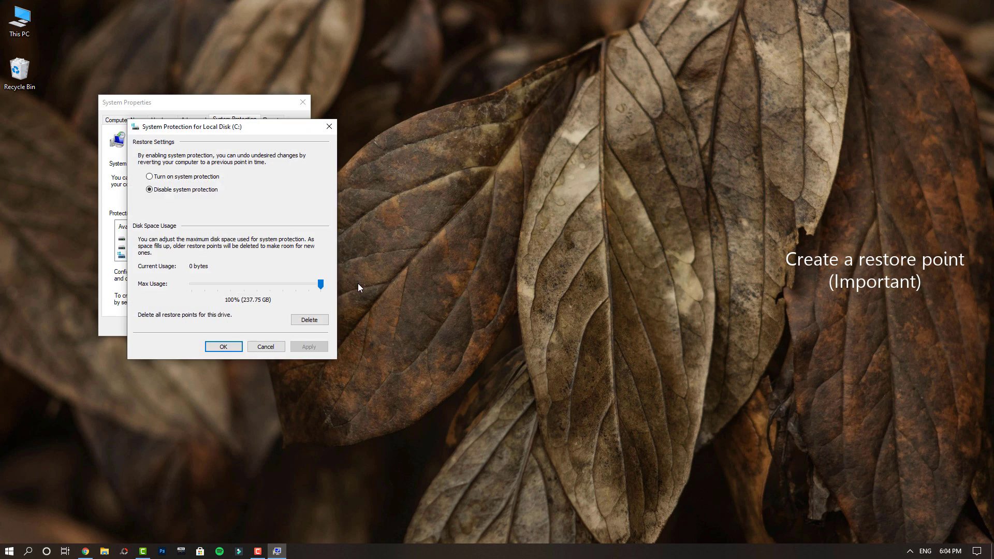
left_click(150, 176)
left_click_drag(320, 284, 336, 299)
left_click(319, 347)
left_click(226, 348)
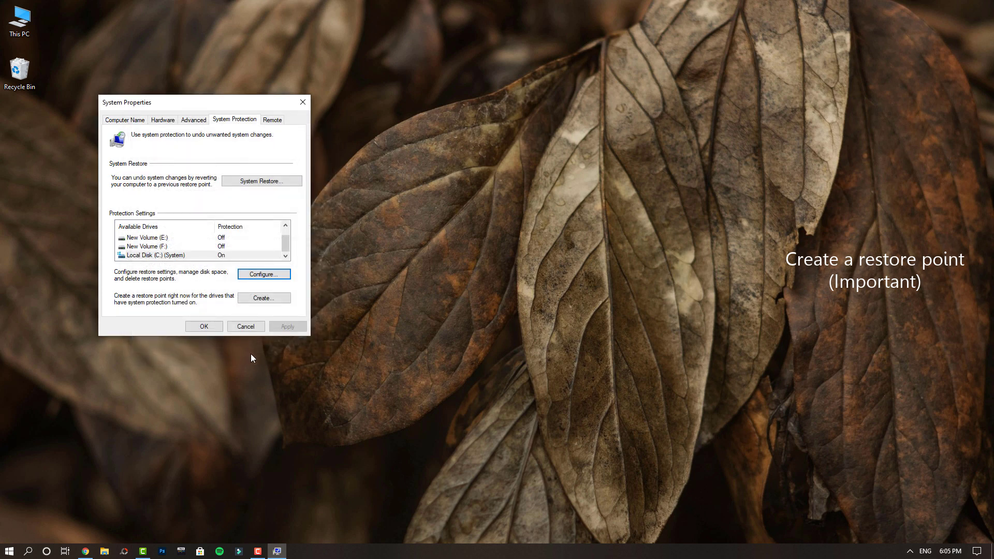
Step: Create a restore point for the C: drive described as "Restore point new" and close System Properties
left_click(215, 256)
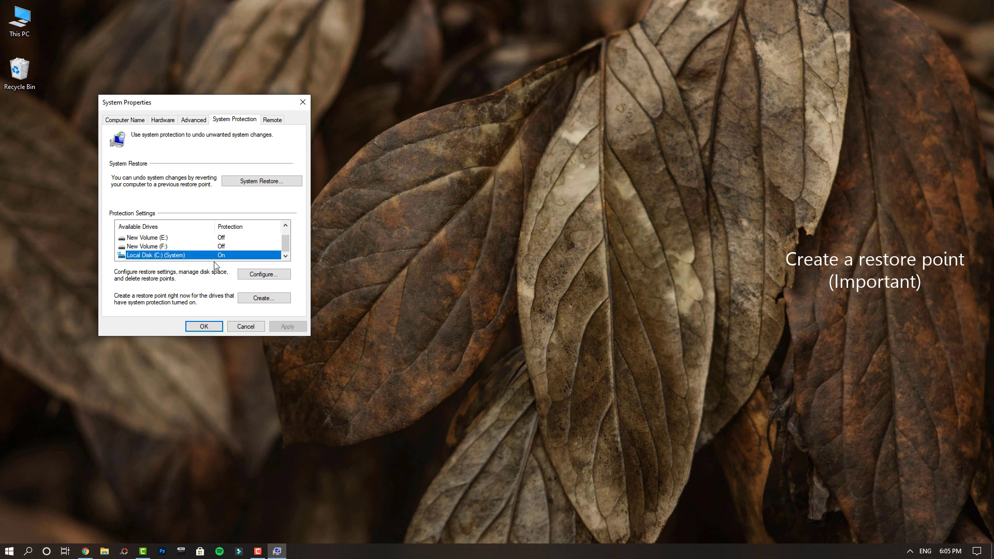
left_click(265, 299)
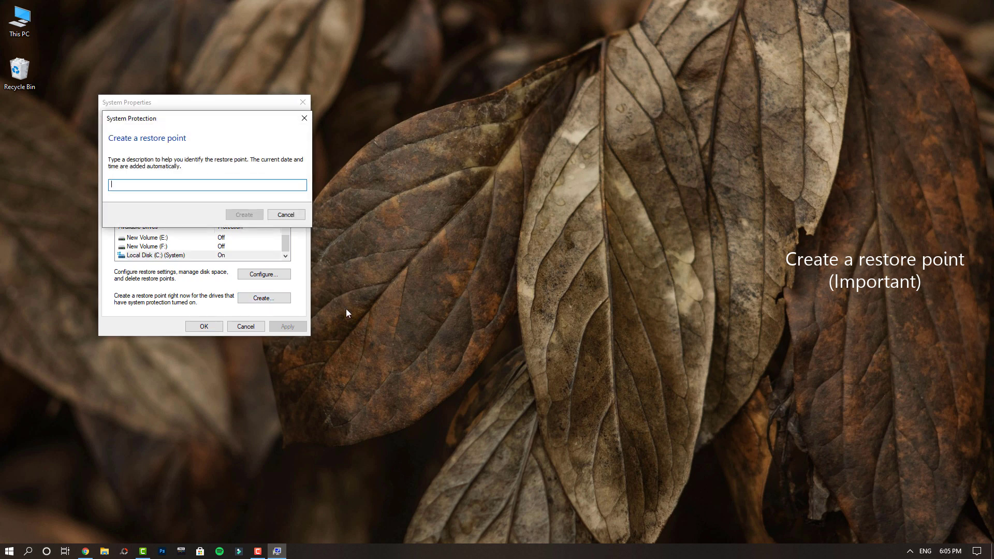
type("Restore")
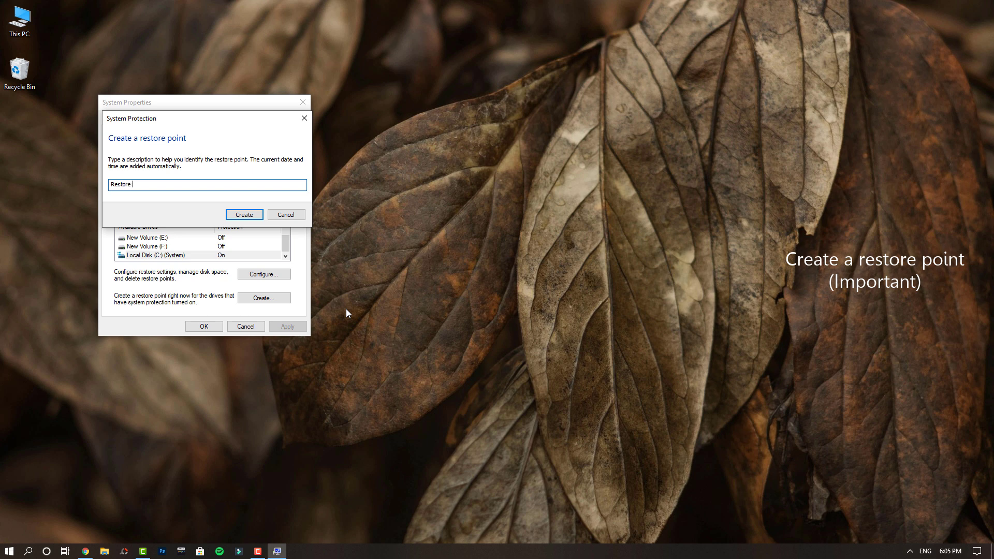
type("point new")
left_click(244, 215)
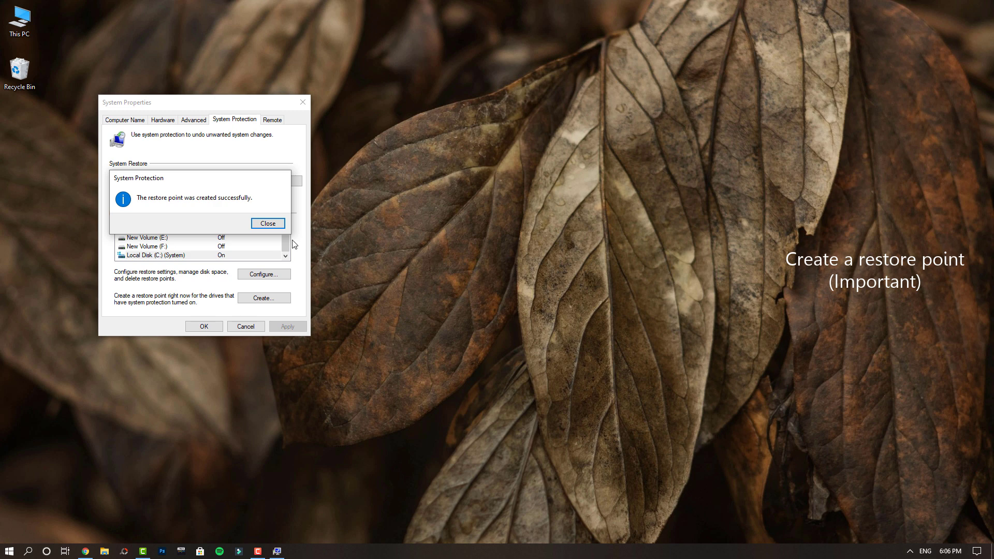
left_click(268, 224)
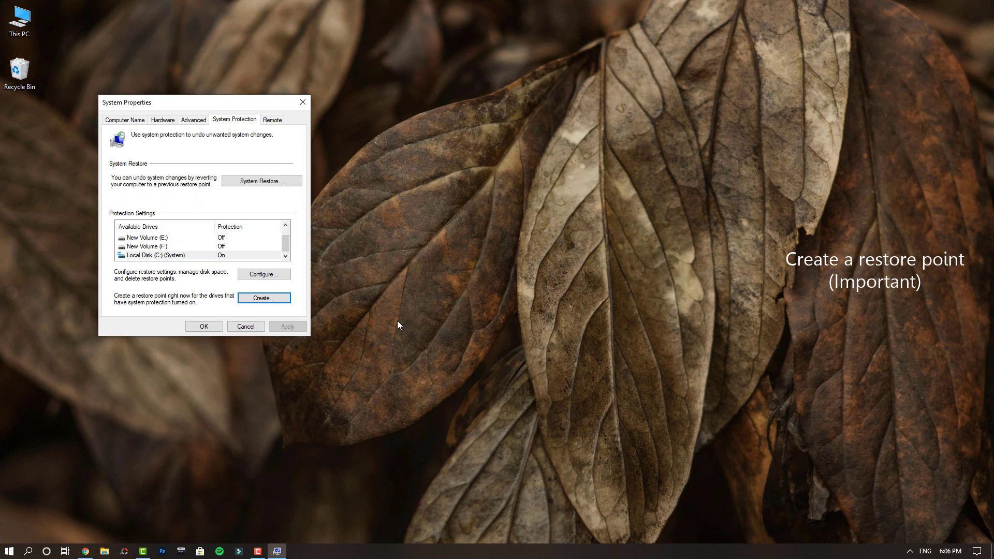
left_click(204, 327)
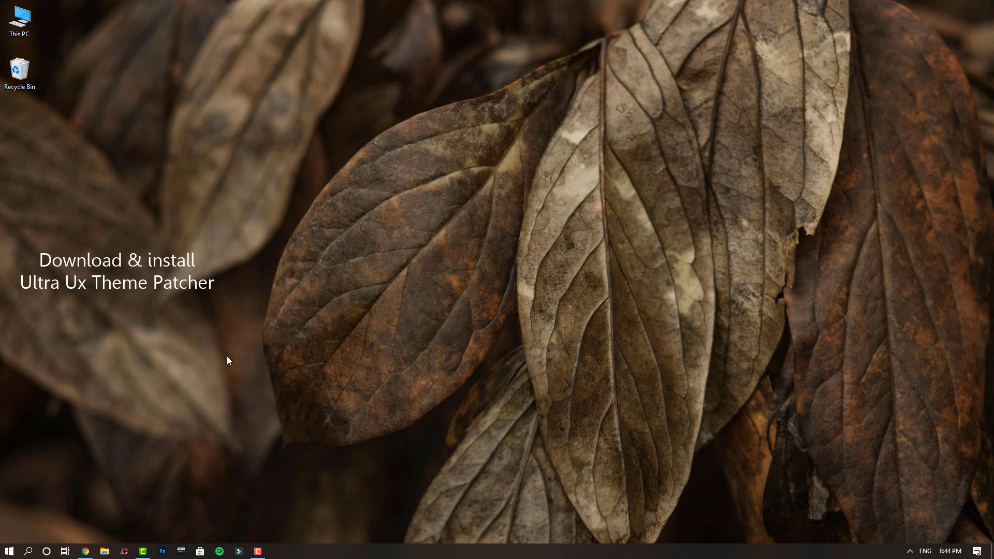
Step: Switch to Chrome, download UltraUXThemePatcher from mhoefs.eu, launch its installer and minimize the browser
left_click(85, 551)
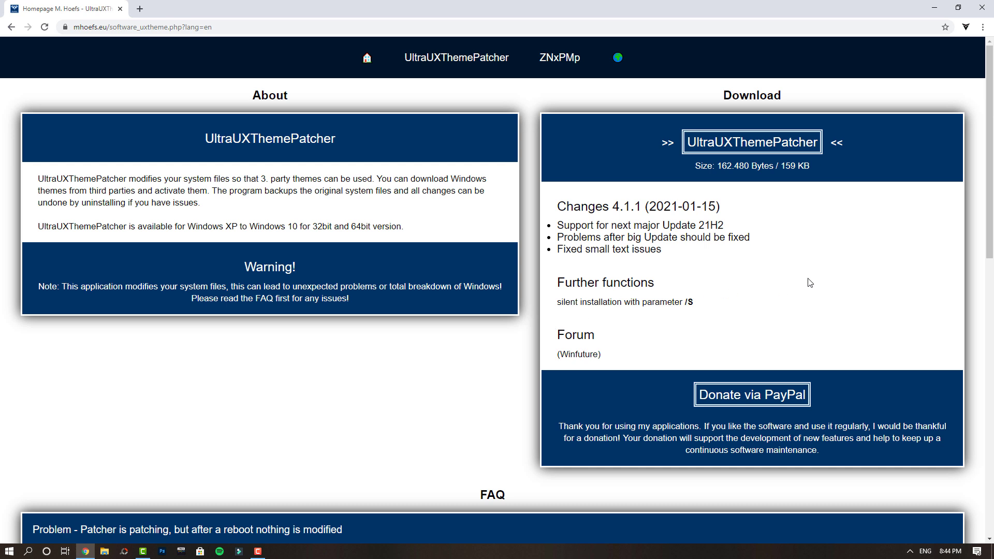
left_click(796, 145)
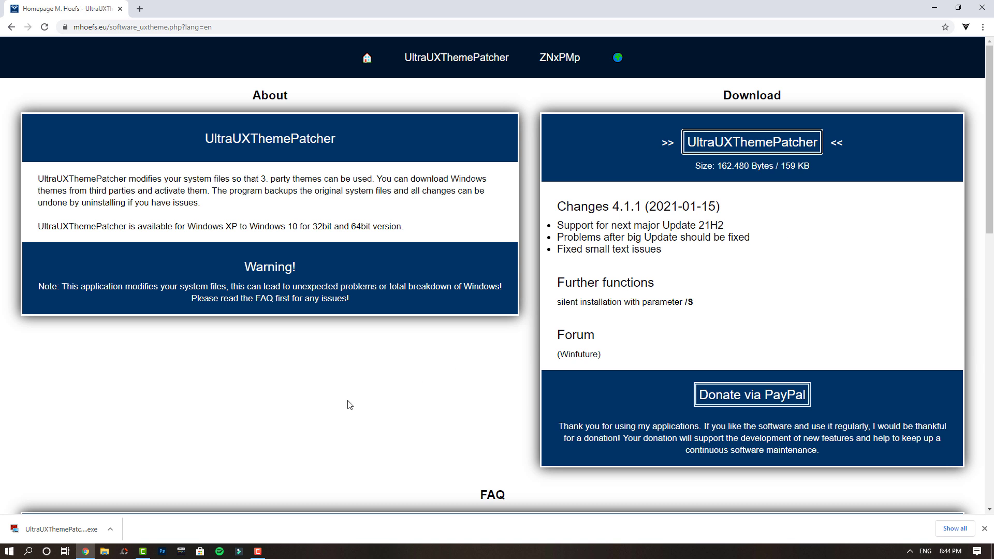
left_click(111, 528)
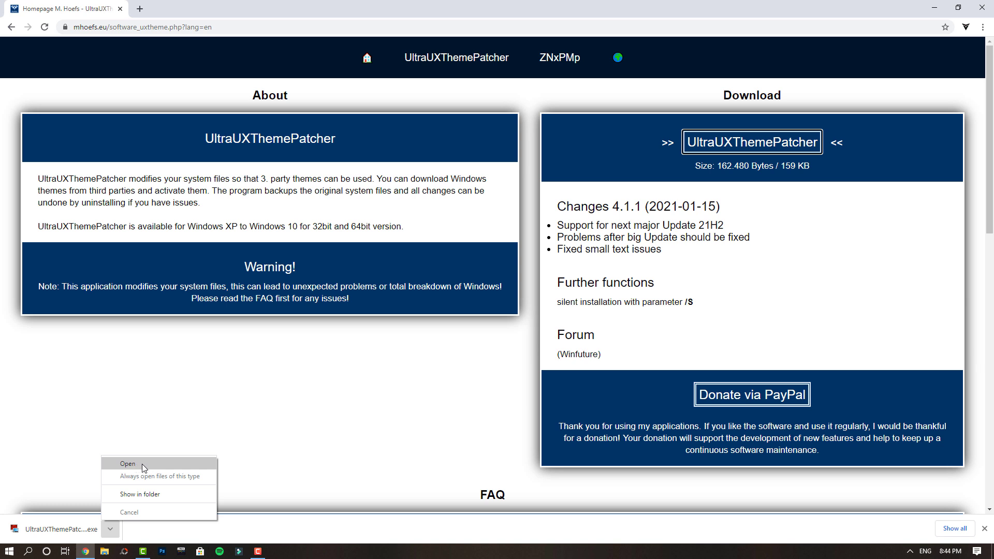
left_click(144, 463)
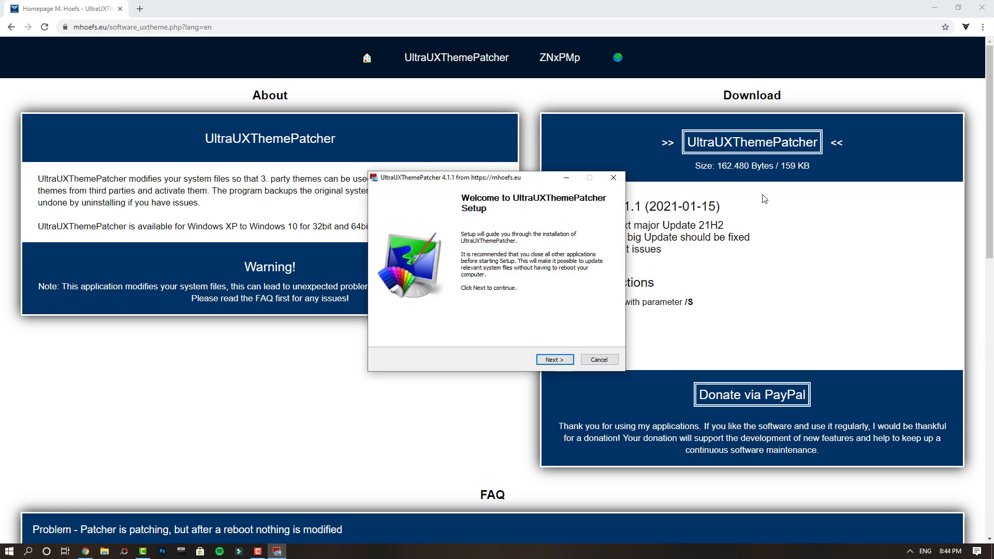
left_click(934, 6)
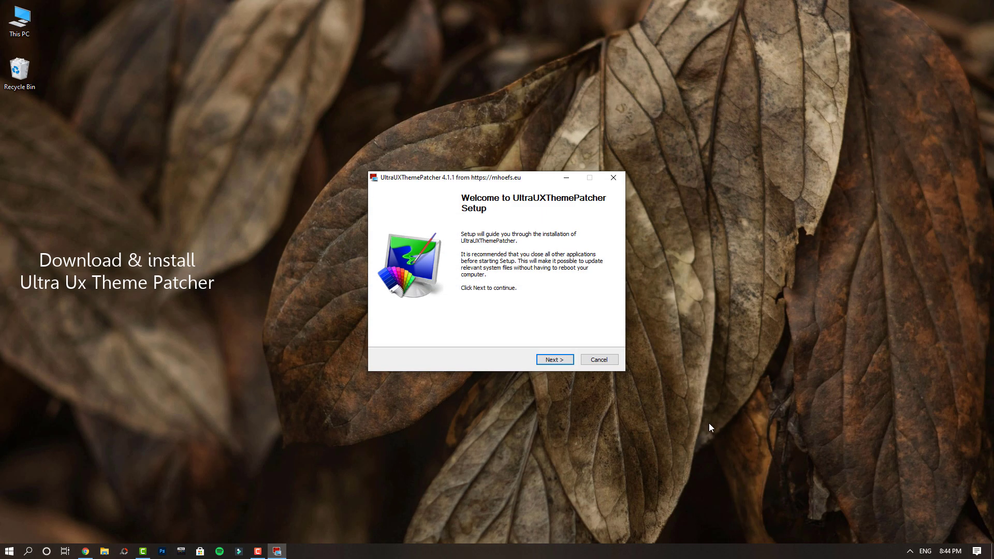
Step: Install UltraUXThemePatcher 4.1.1, accepting both license agreements and passing the donation page
left_click(561, 361)
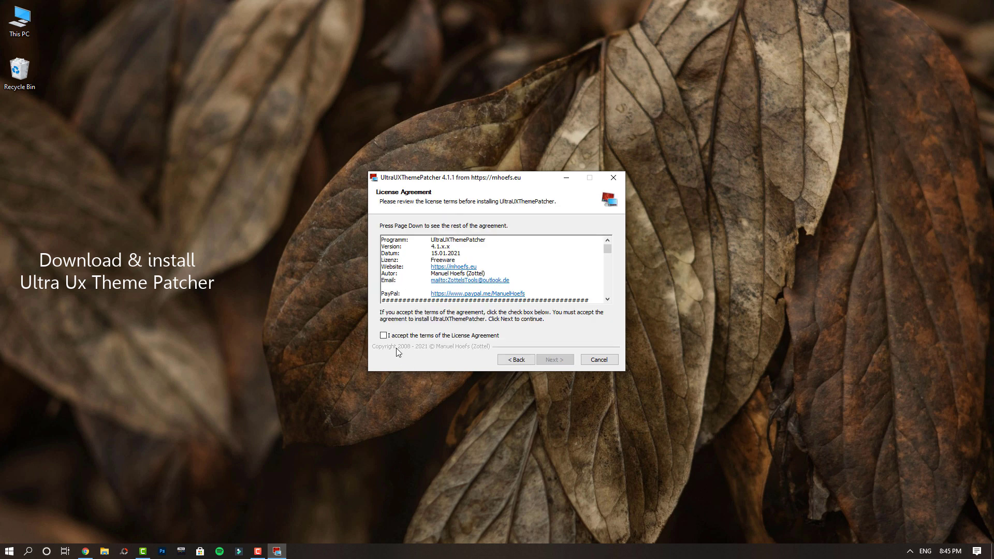
left_click(383, 335)
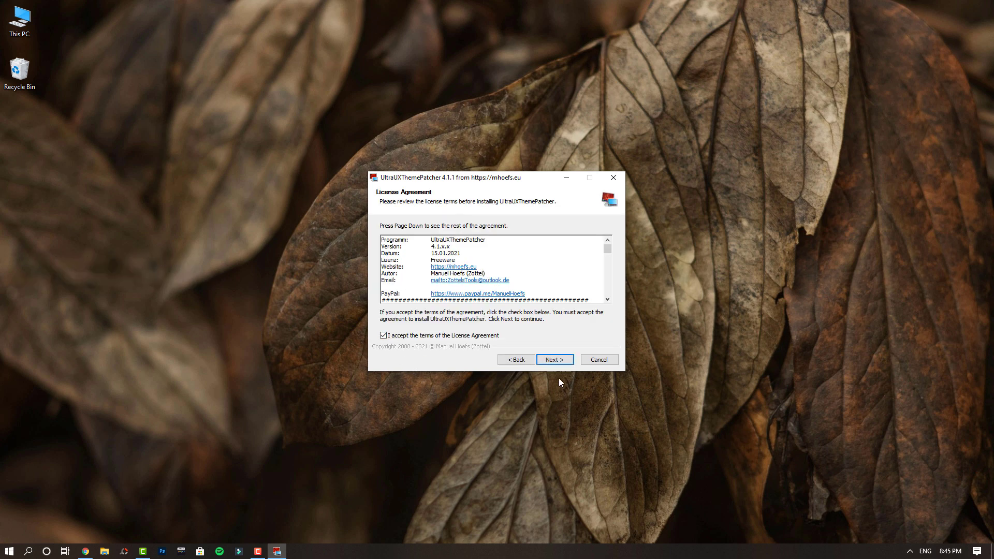
left_click(554, 361)
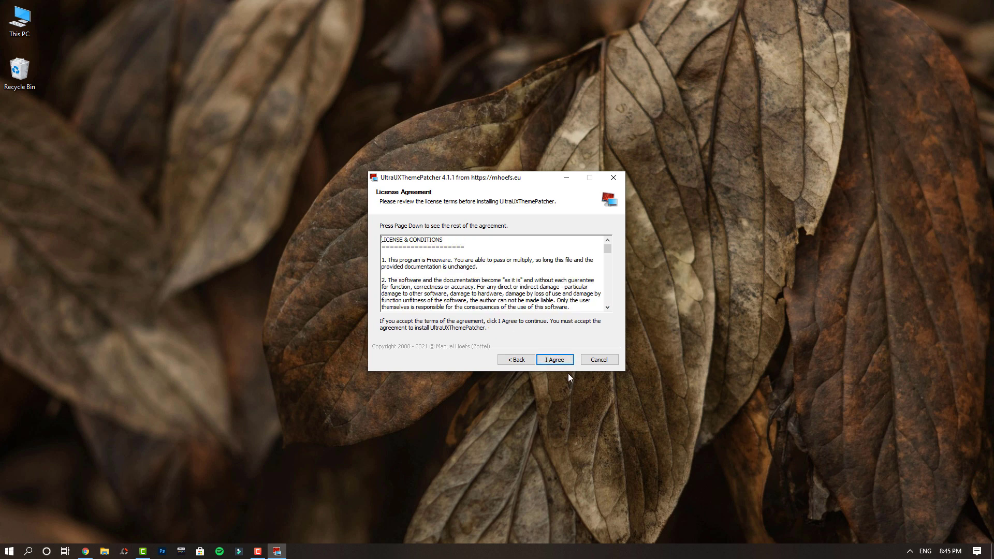
left_click(555, 361)
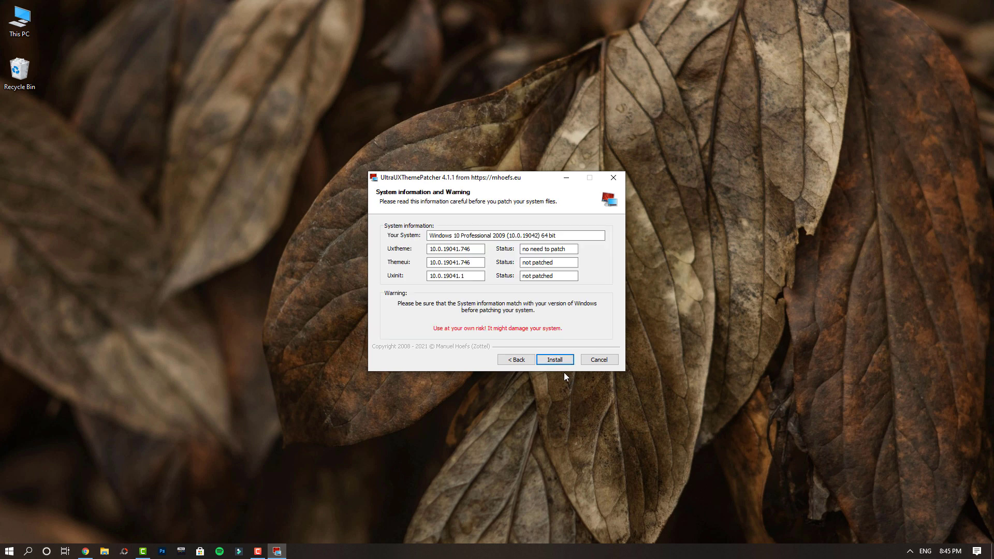
left_click(562, 363)
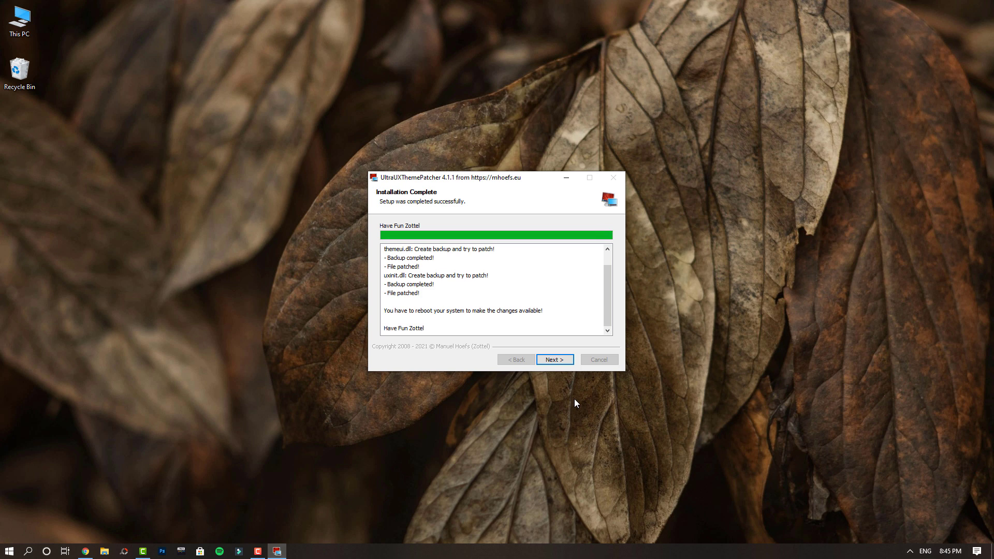
left_click(560, 364)
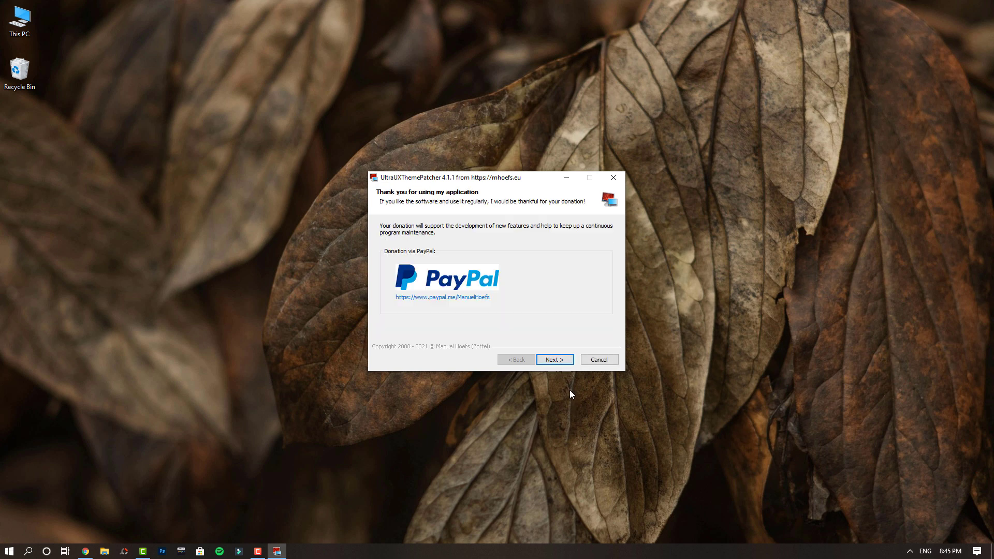
left_click(558, 359)
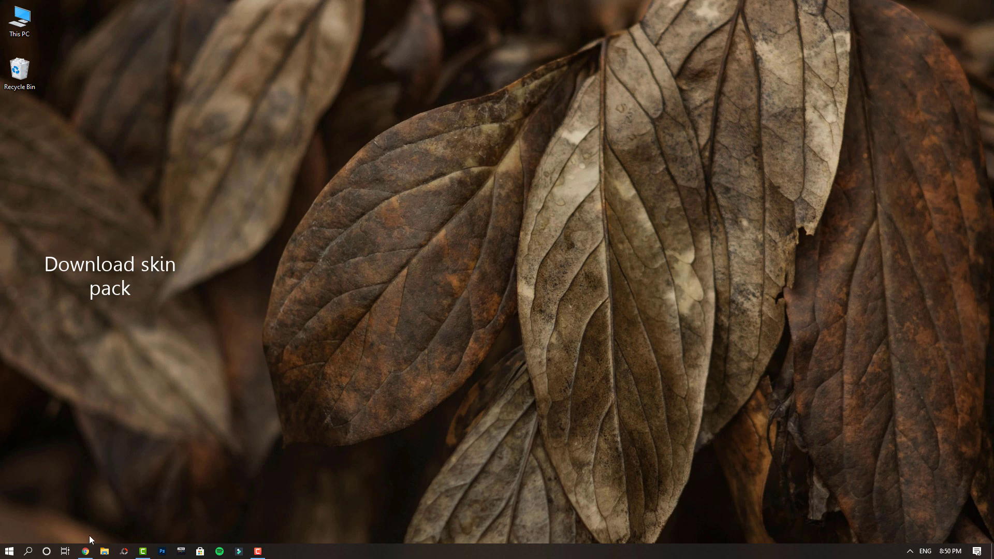
Step: Switch to Chrome, download the Dracula for Windows 10 skin pack from DeviantArt and show the zip in a maximized Downloads folder
left_click(86, 551)
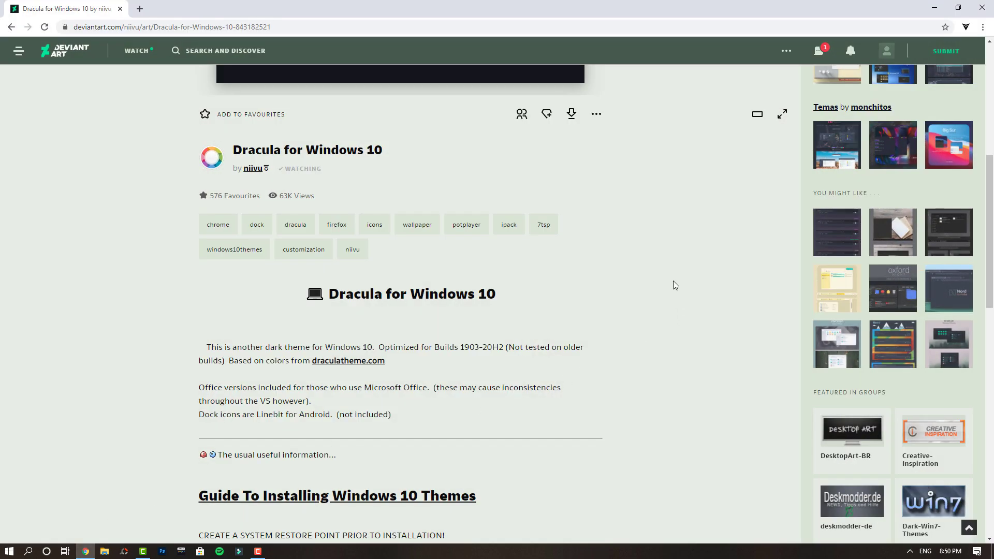
left_click(572, 115)
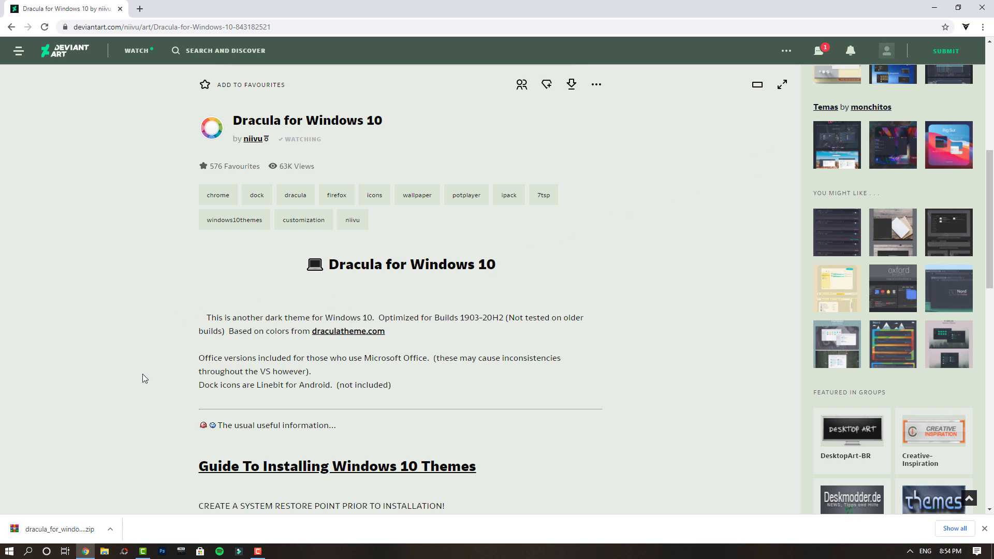
left_click(109, 530)
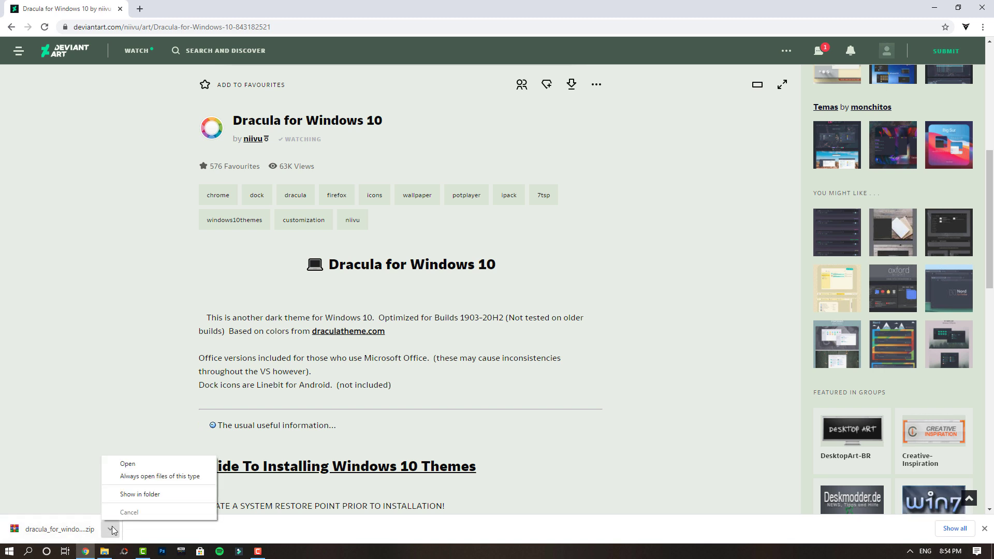
left_click(158, 495)
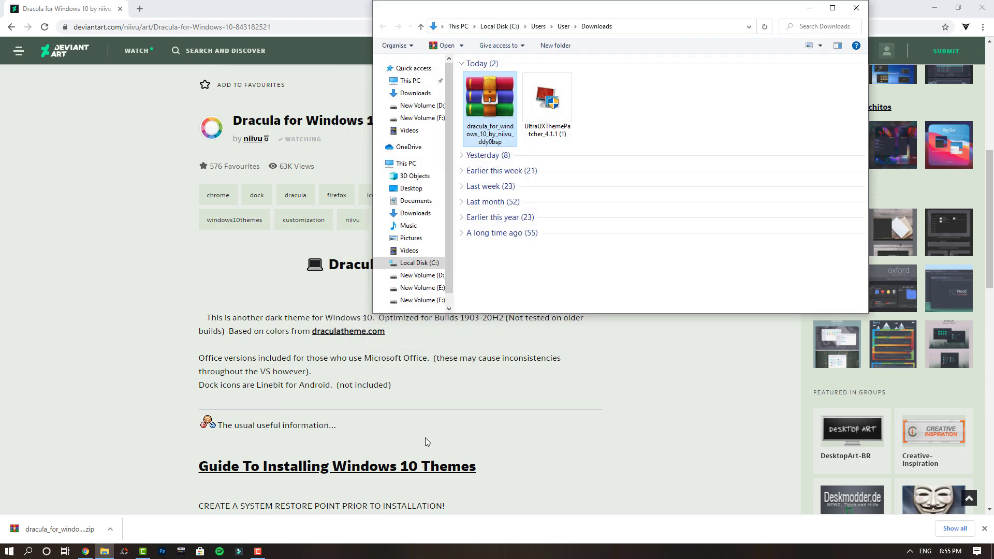
left_click(931, 8)
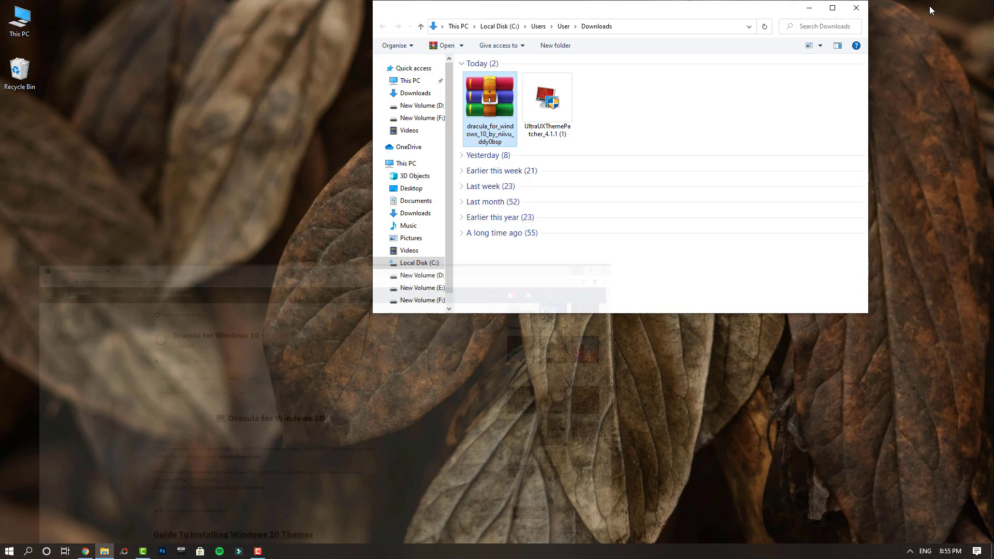
left_click(833, 8)
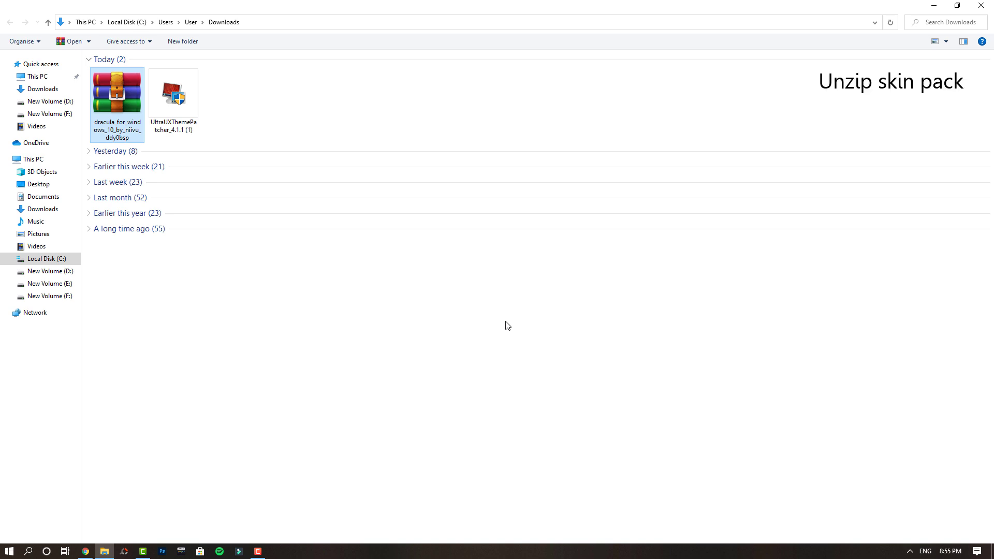
Step: Extract the Dracula for Windows 10 archive into its own folder with 7-Zip and open the extracted folder
right_click(111, 104)
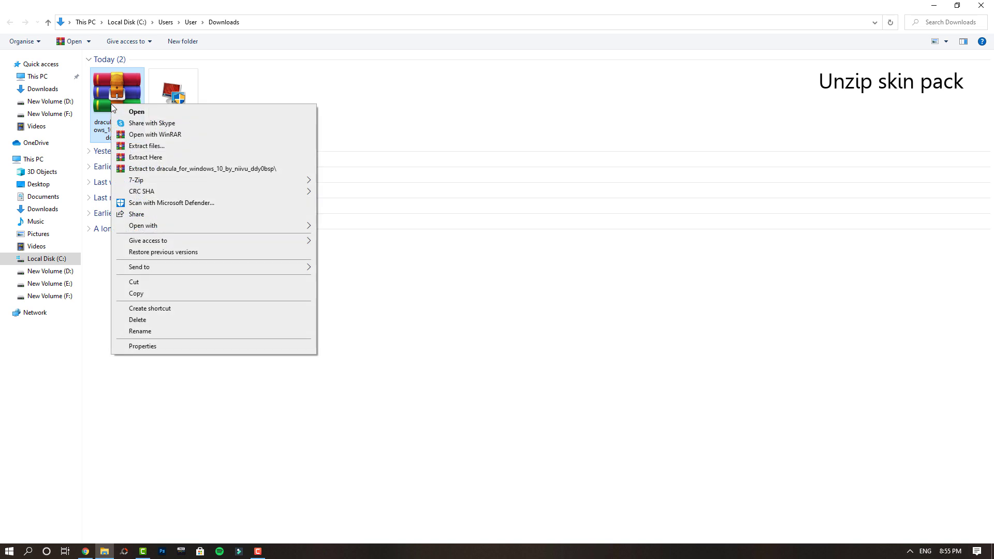
mouse_move(193, 181)
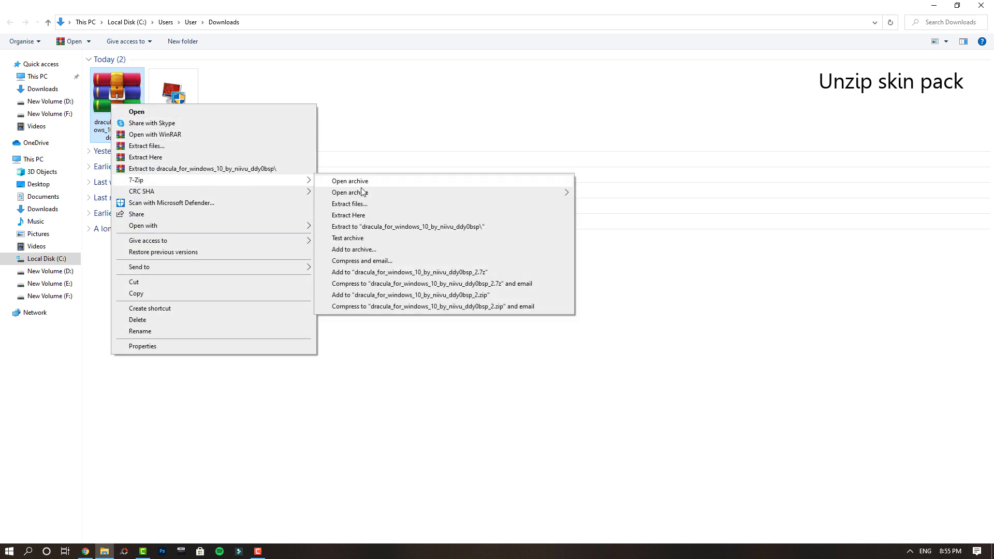
left_click(433, 227)
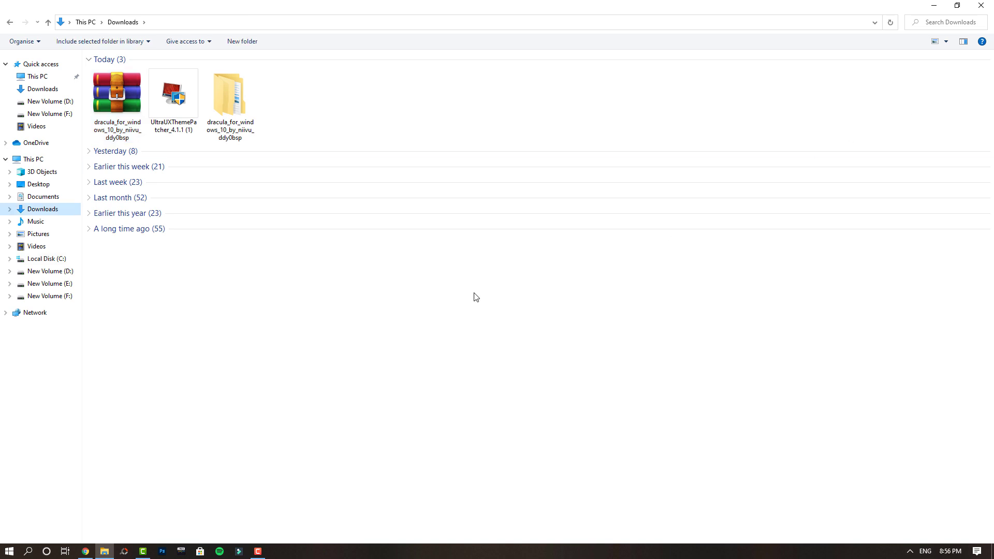
double_click(231, 123)
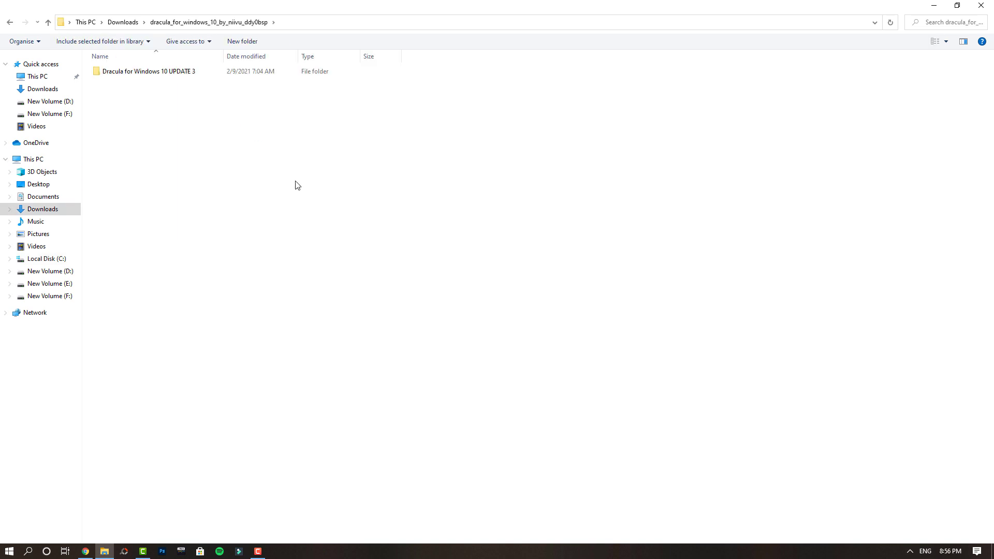
Step: Copy the Dracula folder and all theme files from the Windows 10 Themes folder inside Dracula for Windows 10 UPDATE 3
double_click(171, 74)
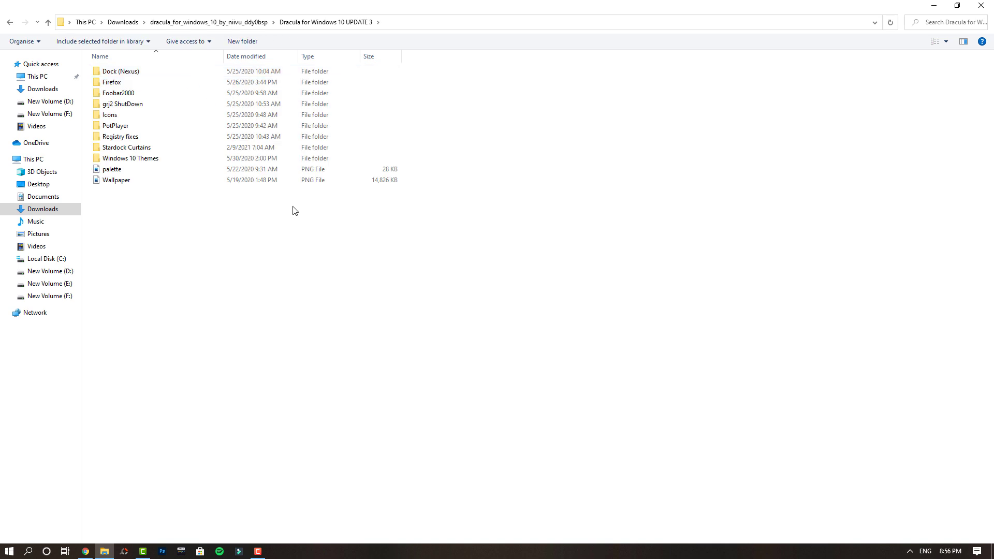
double_click(158, 160)
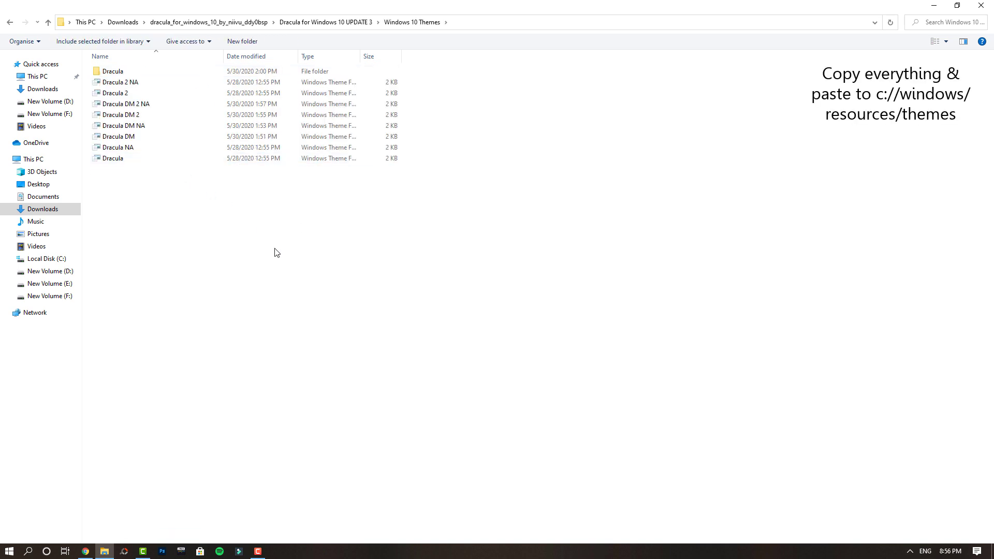
left_click_drag(274, 248, 111, 72)
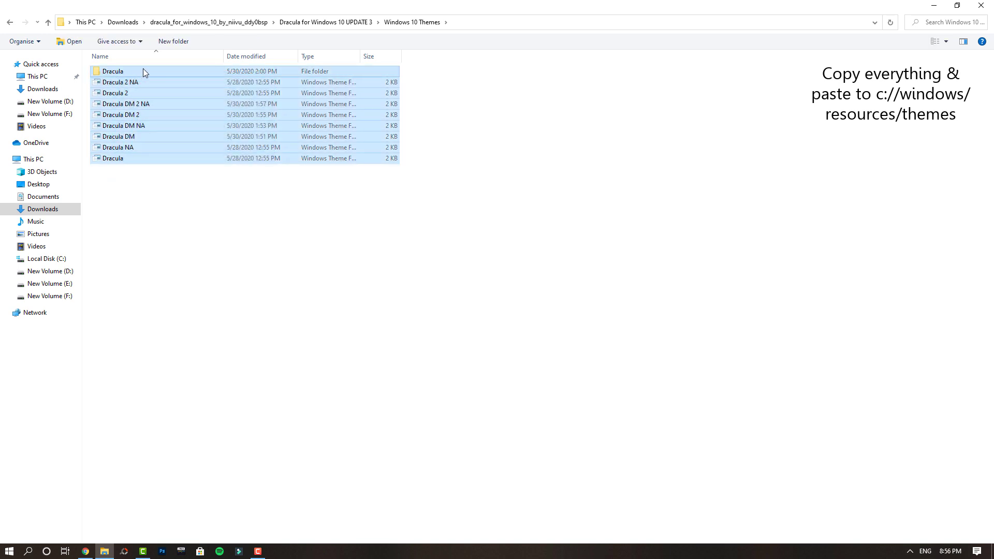
right_click(143, 70)
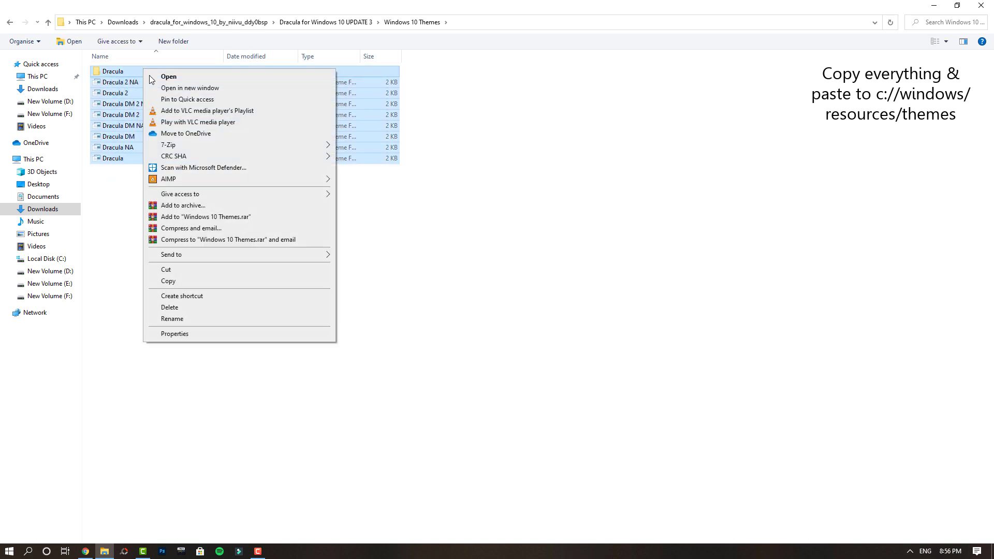
left_click(197, 282)
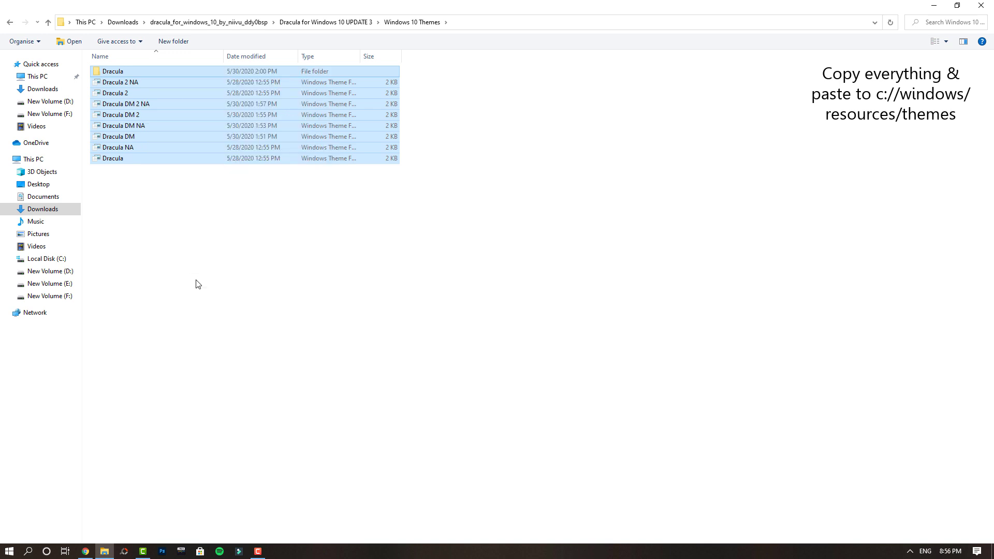
Step: Paste the copied theme files into C:\Windows\Resources\Themes, granting administrator permission for all current items, and minimize the folder window
left_click(61, 260)
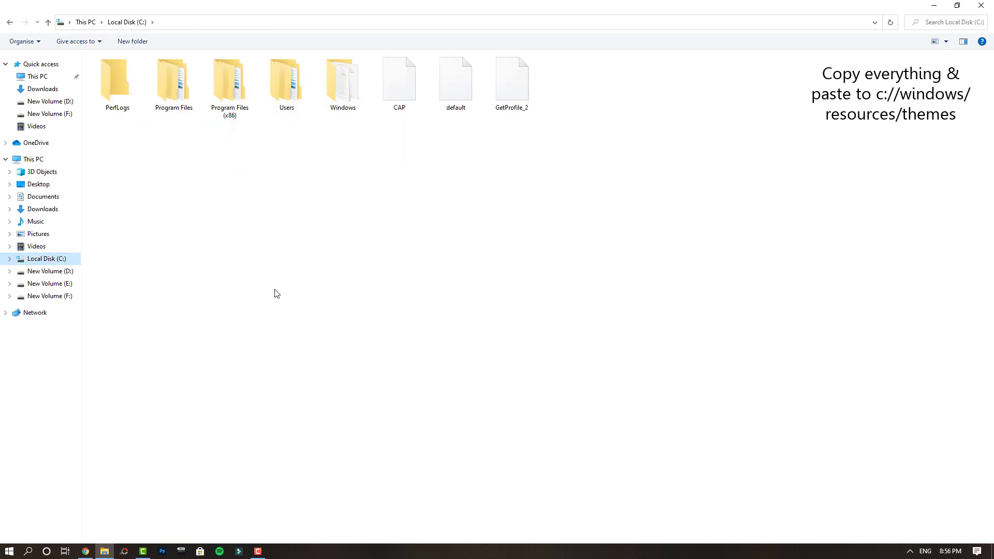
double_click(360, 98)
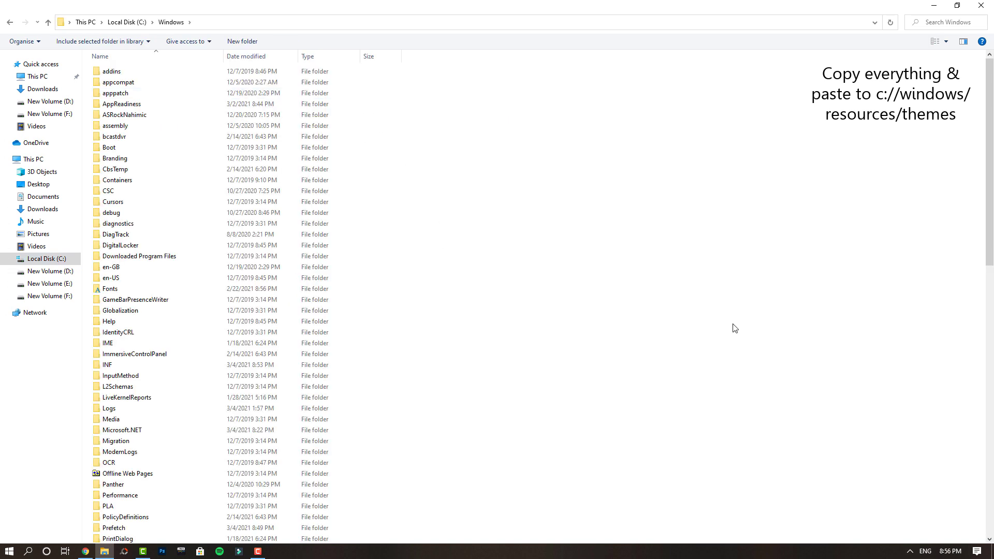
left_click_drag(982, 244, 982, 329)
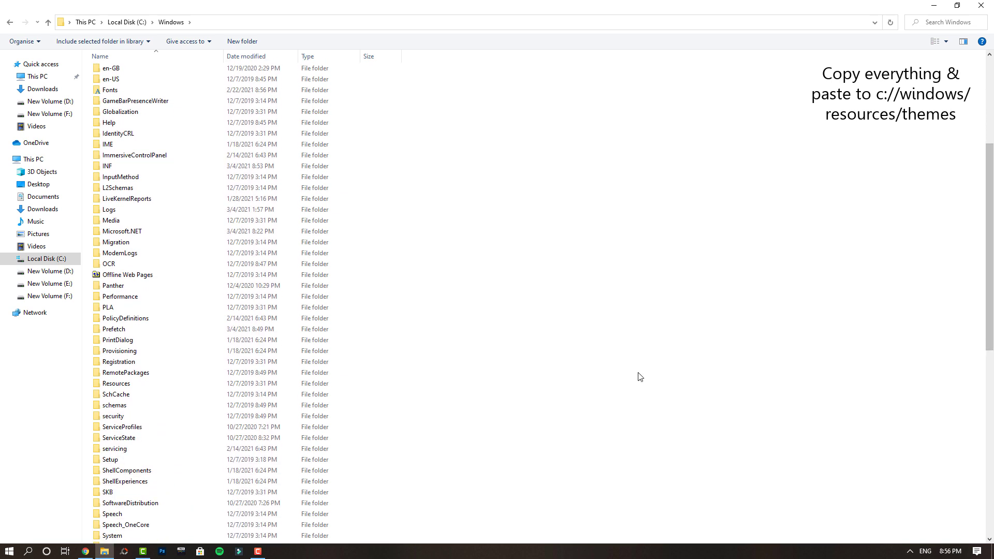
double_click(141, 388)
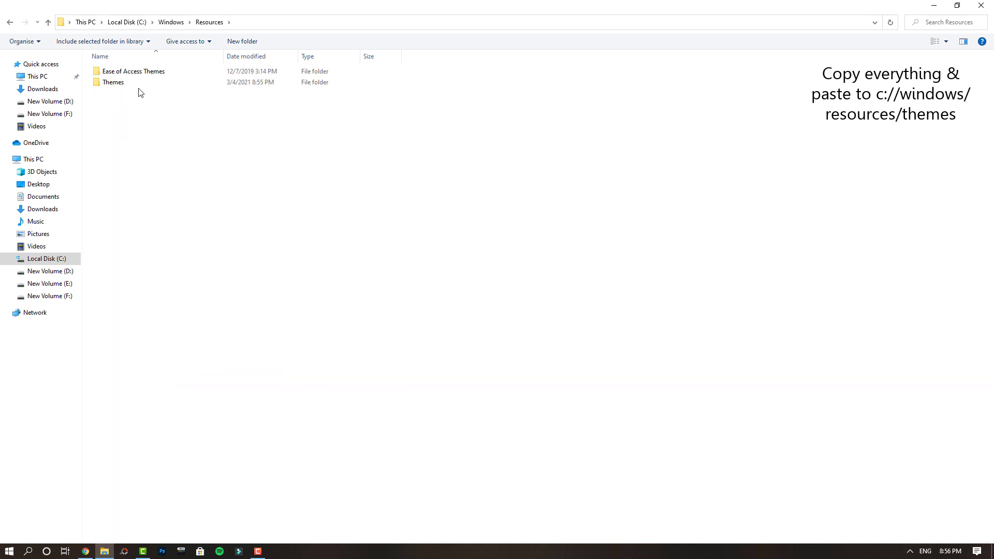
double_click(118, 84)
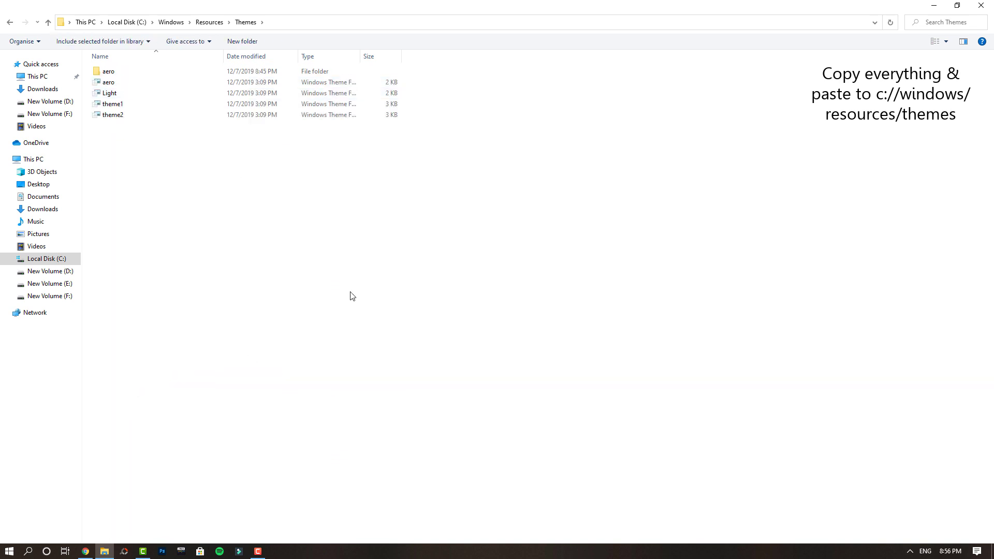
right_click(389, 212)
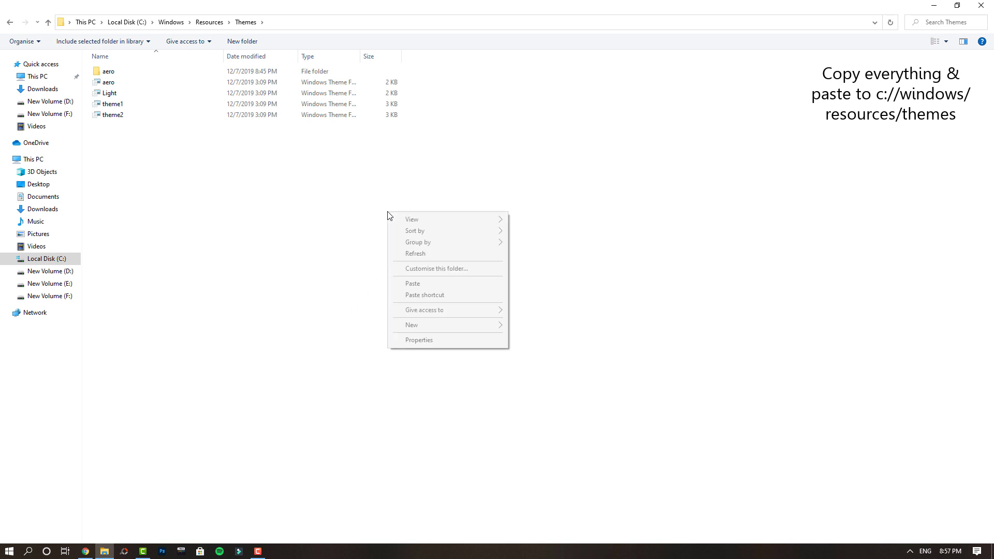
left_click(443, 285)
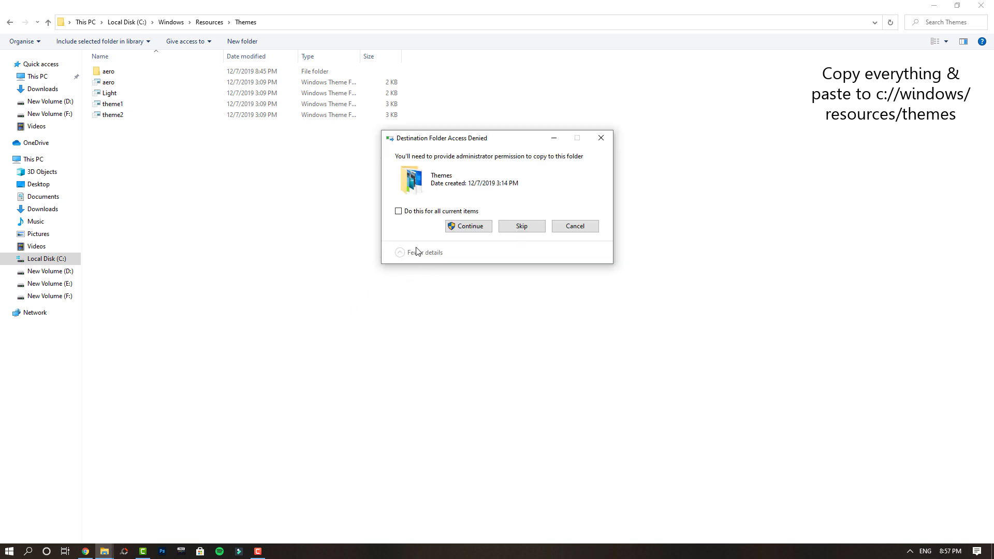
left_click(399, 211)
left_click(471, 227)
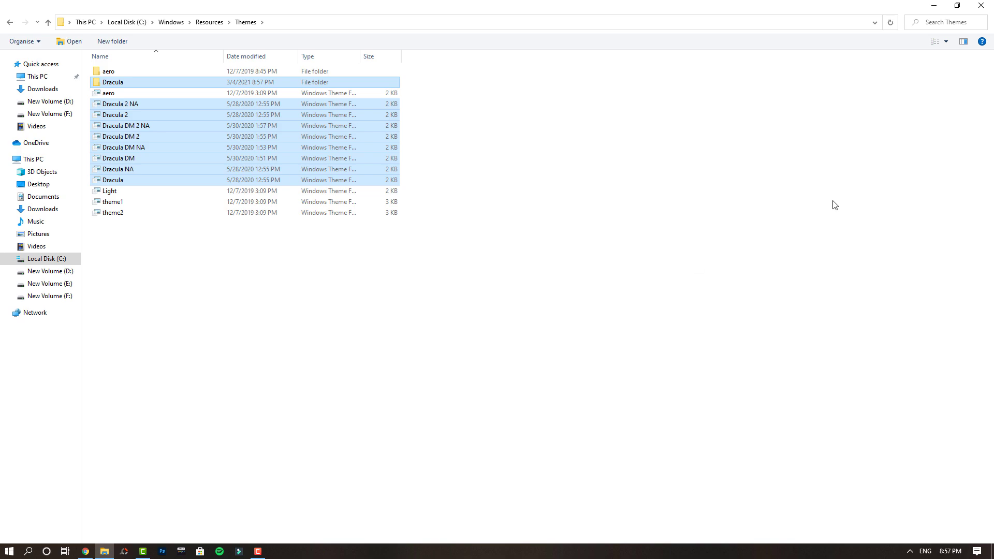
left_click(933, 5)
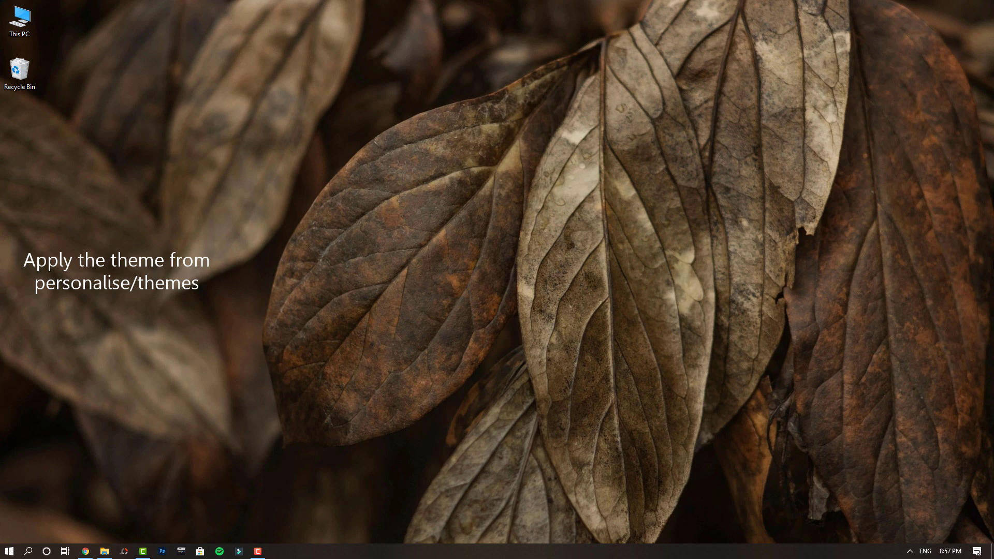
Step: Apply the Dracula 2 Dark Mode theme in the desktop's personalisation settings, close them and check the new look in This PC
right_click(481, 242)
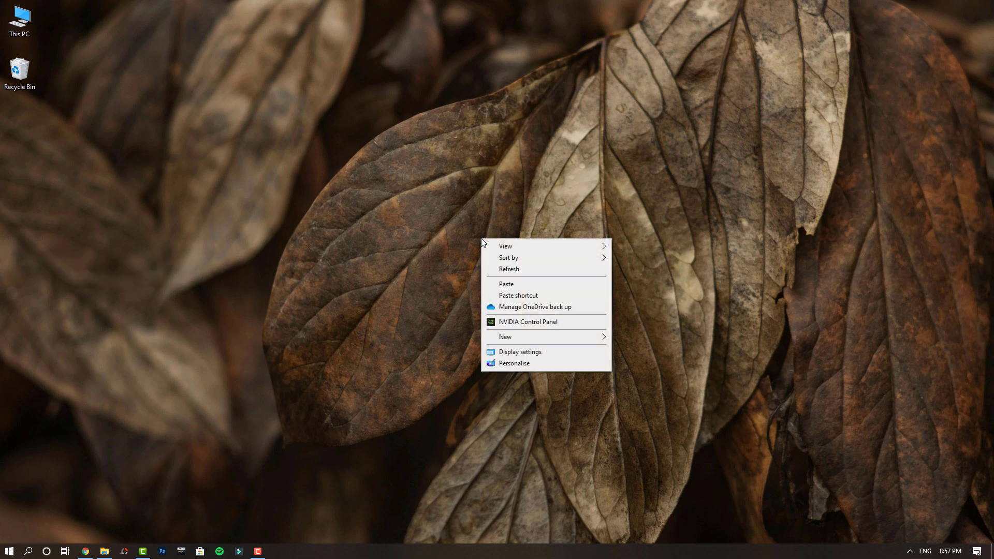
left_click(540, 365)
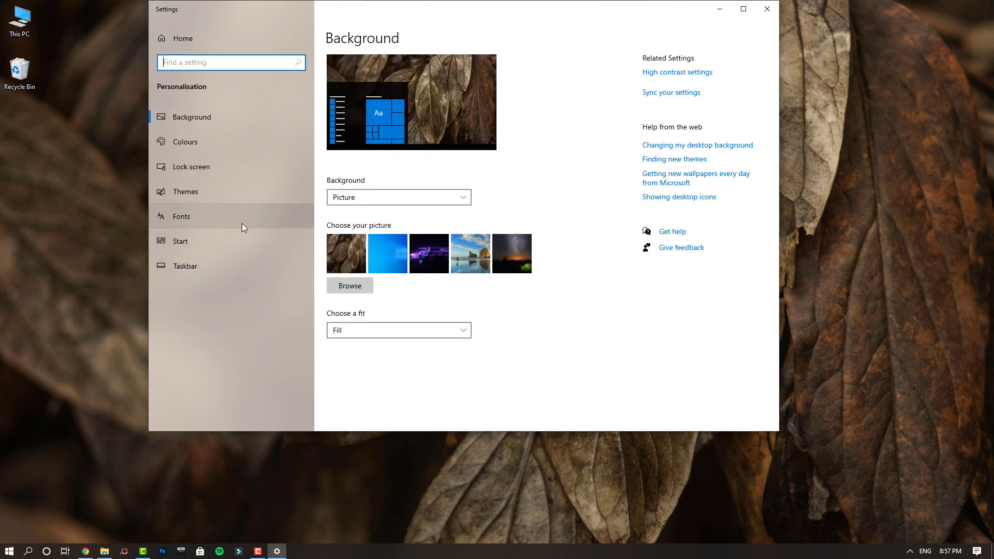
left_click(218, 194)
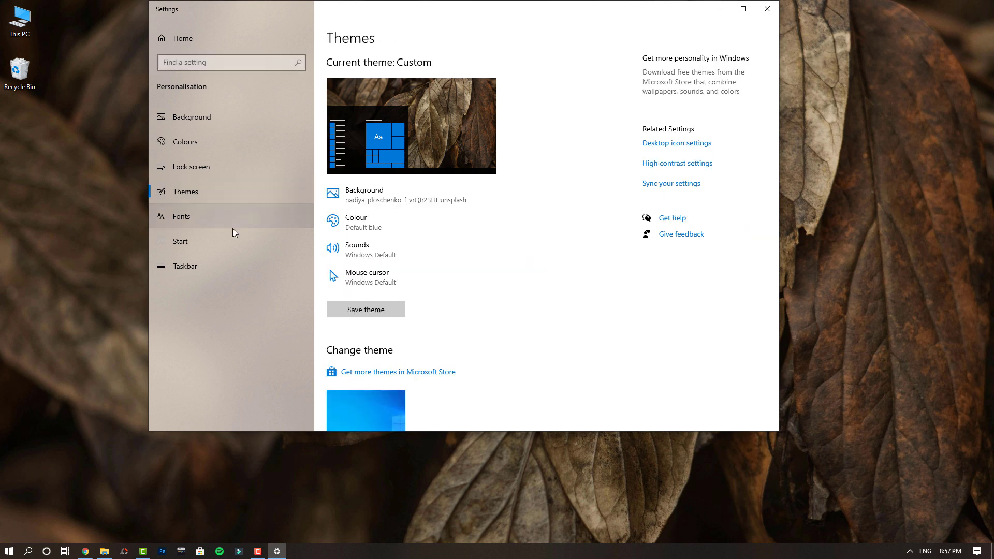
scroll(728, 352, "down", 1)
scroll(728, 352, "down", 5)
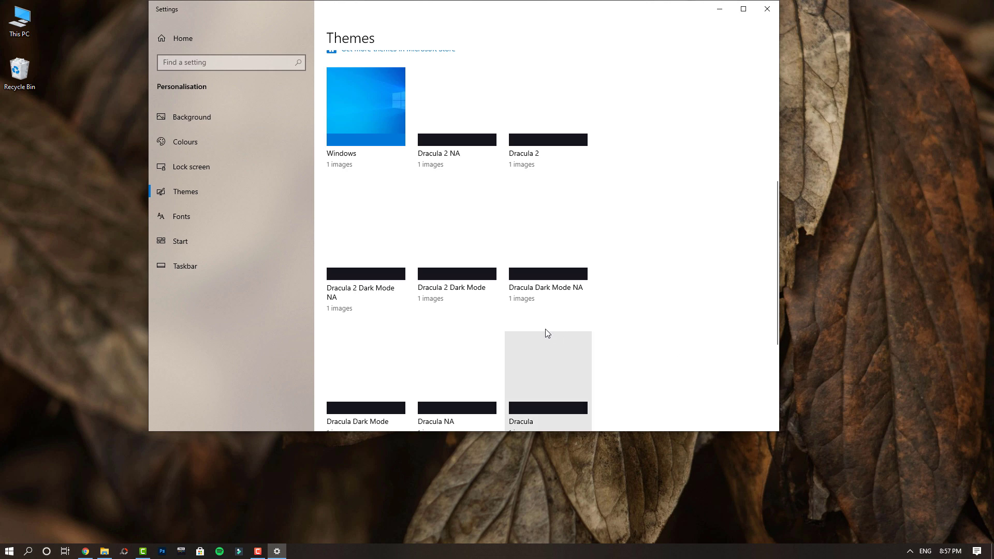
left_click(458, 280)
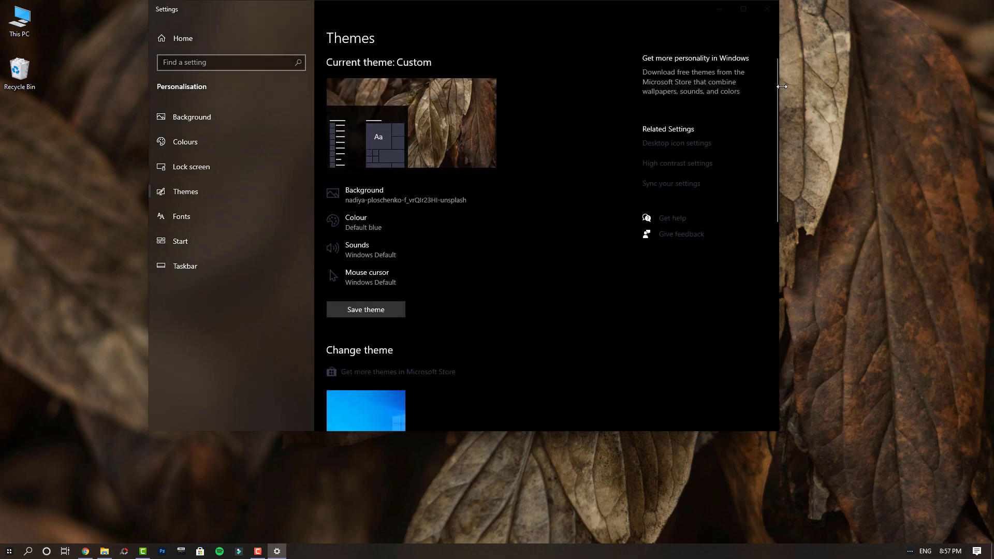
left_click(769, 10)
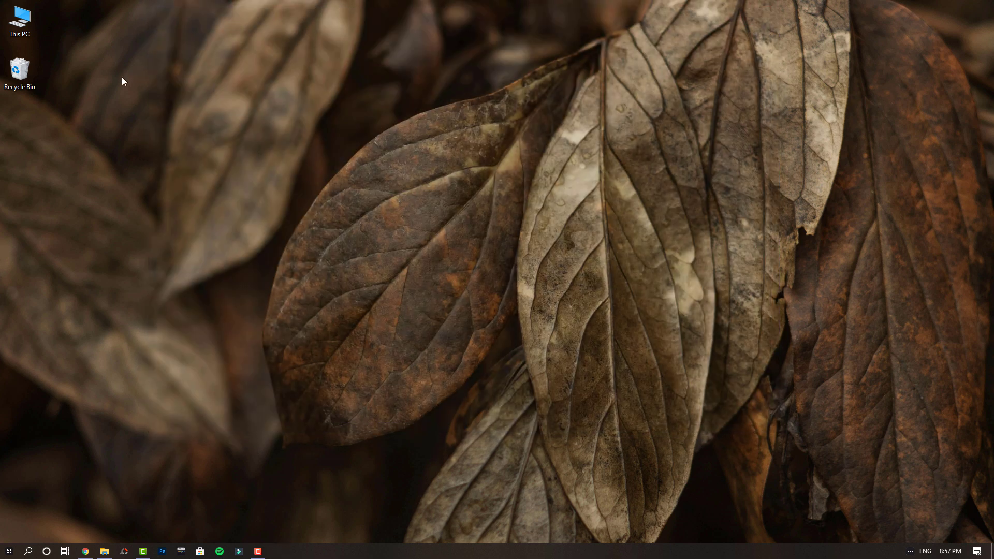
double_click(25, 24)
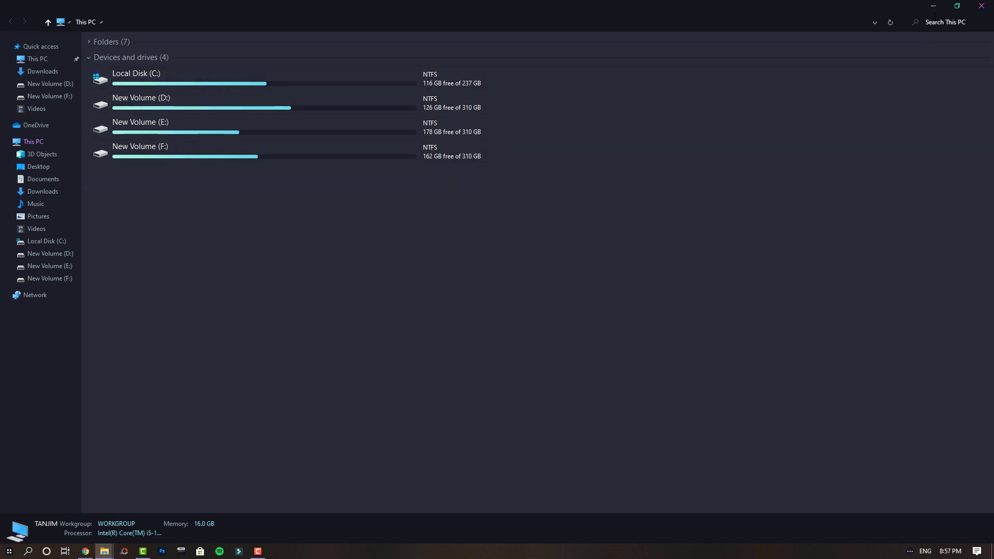
left_click(981, 6)
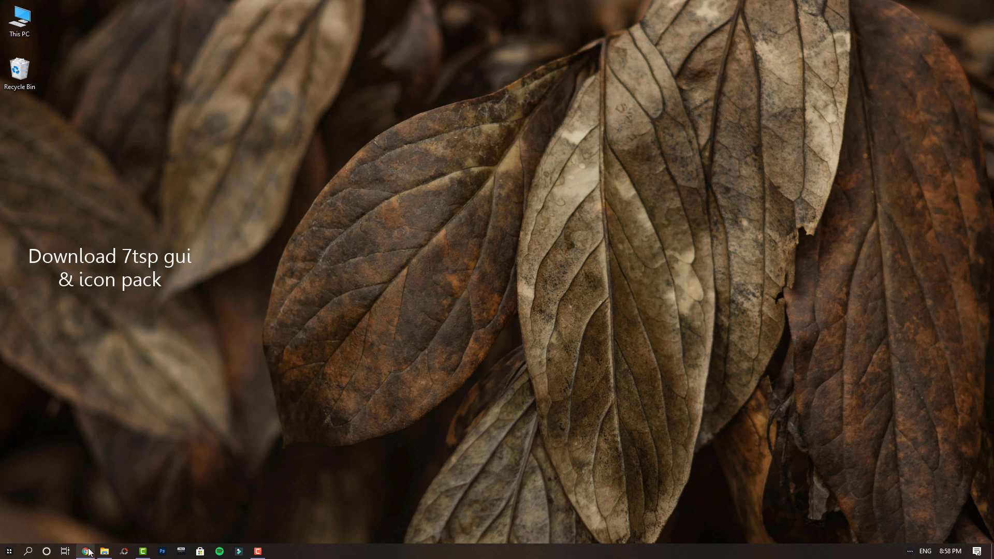
Step: Switch to Chrome and download the 7TSP GUI 2019 Edition and Nord Icon Theme zips from their open DeviantArt pages
left_click(86, 552)
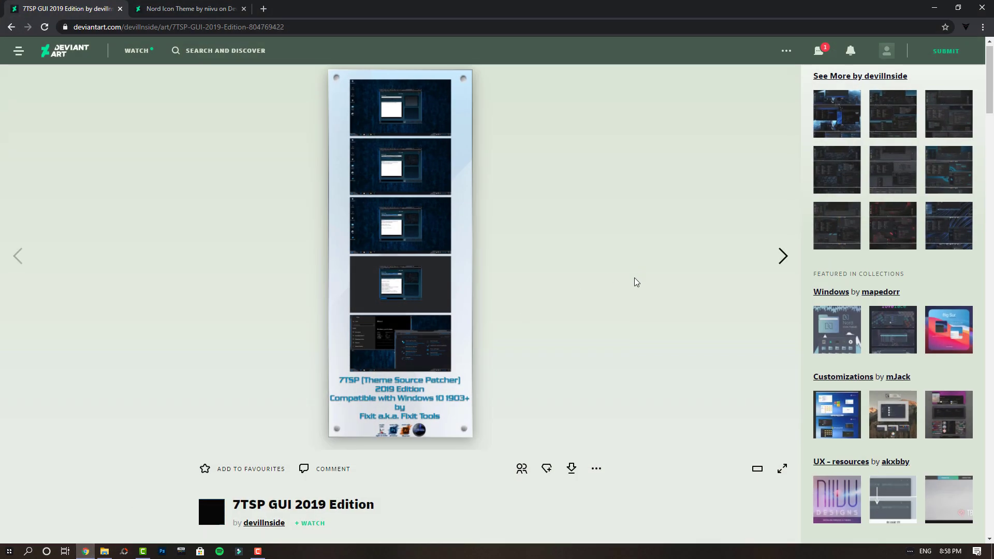
scroll(634, 281, "down", 4)
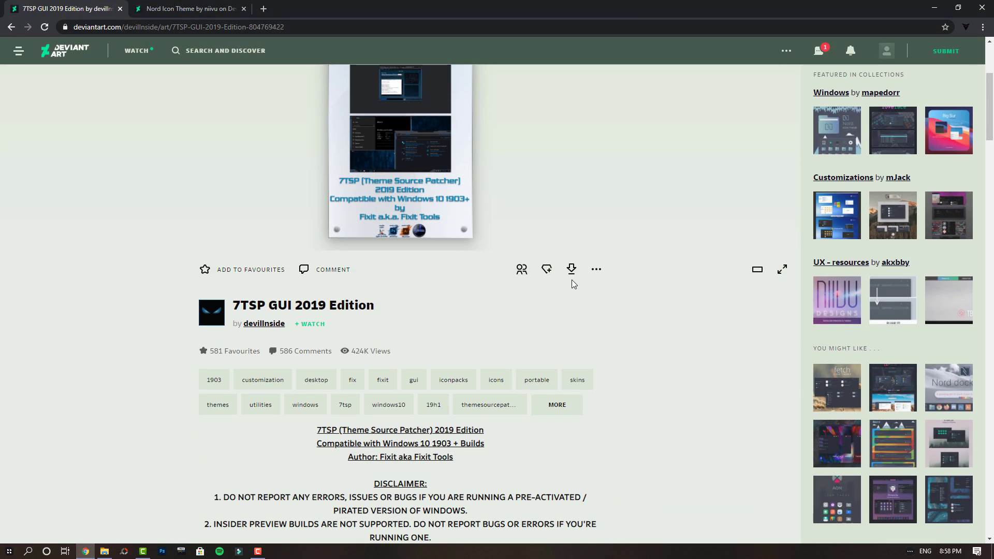
left_click(571, 270)
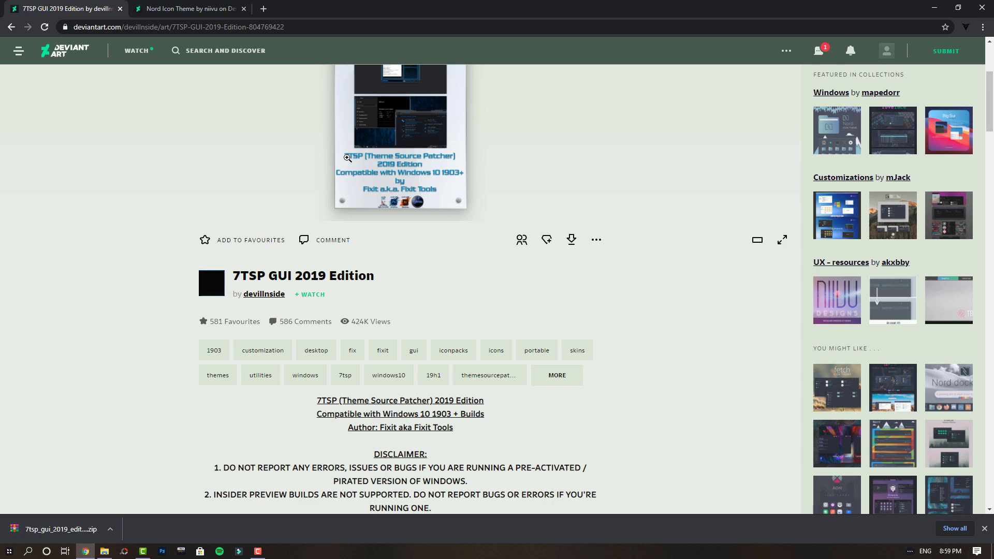
left_click(207, 8)
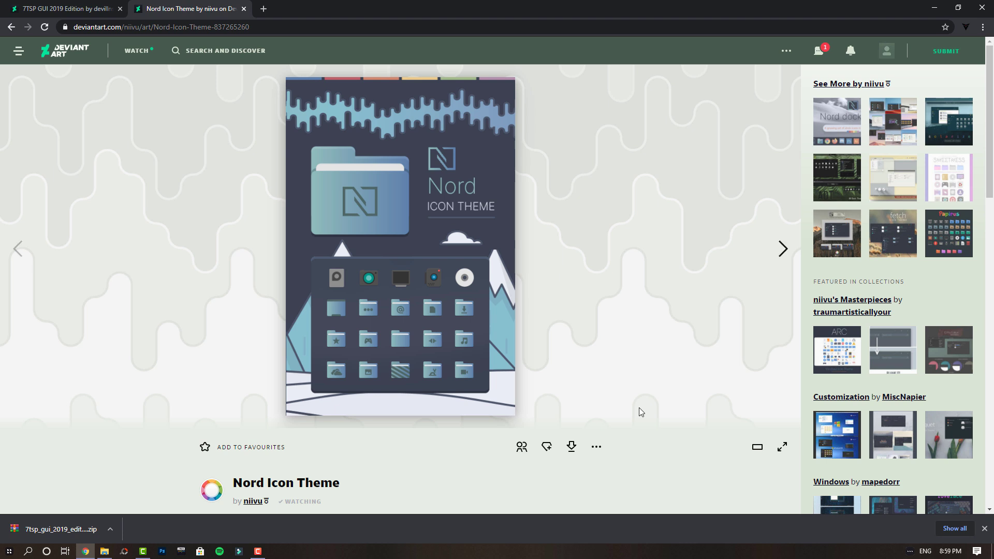
scroll(641, 411, "down", 3)
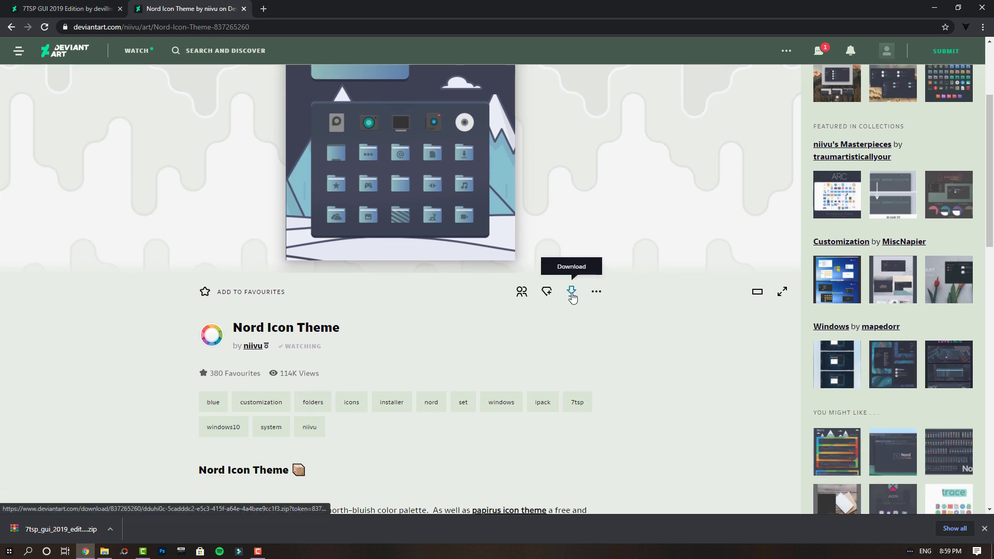
left_click(571, 293)
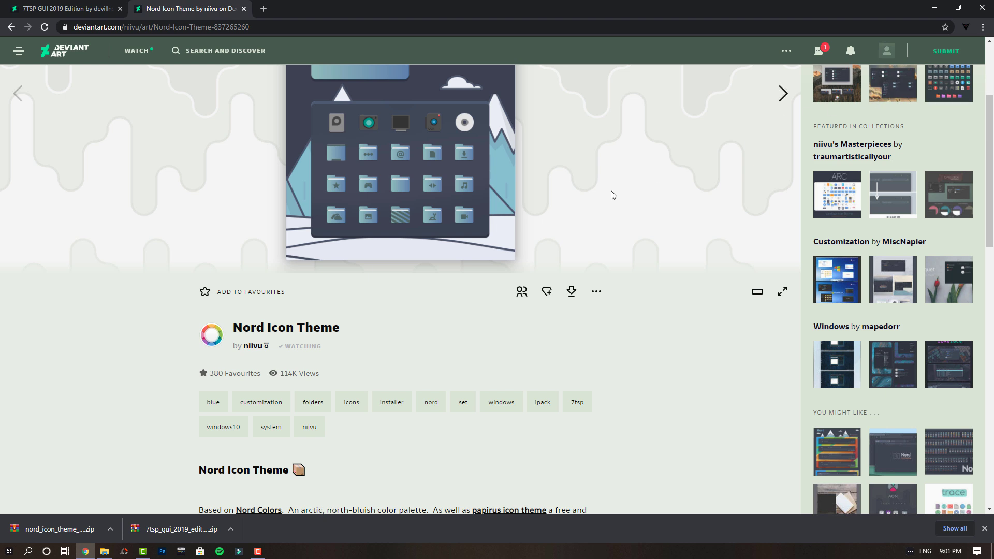
Step: Show the downloaded 7TSP GUI zip in the Downloads folder and extract it into its own folder with 7-Zip
left_click(230, 529)
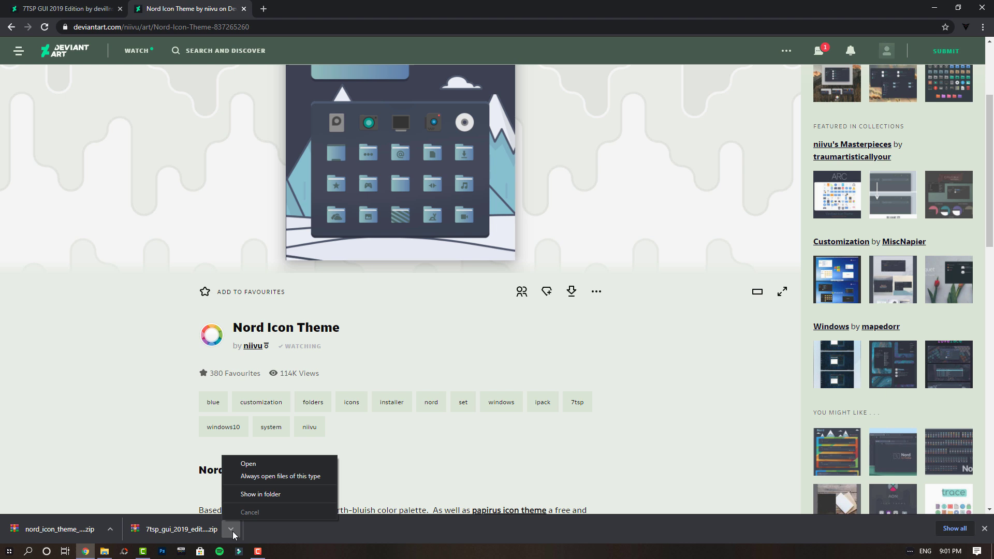
left_click(281, 494)
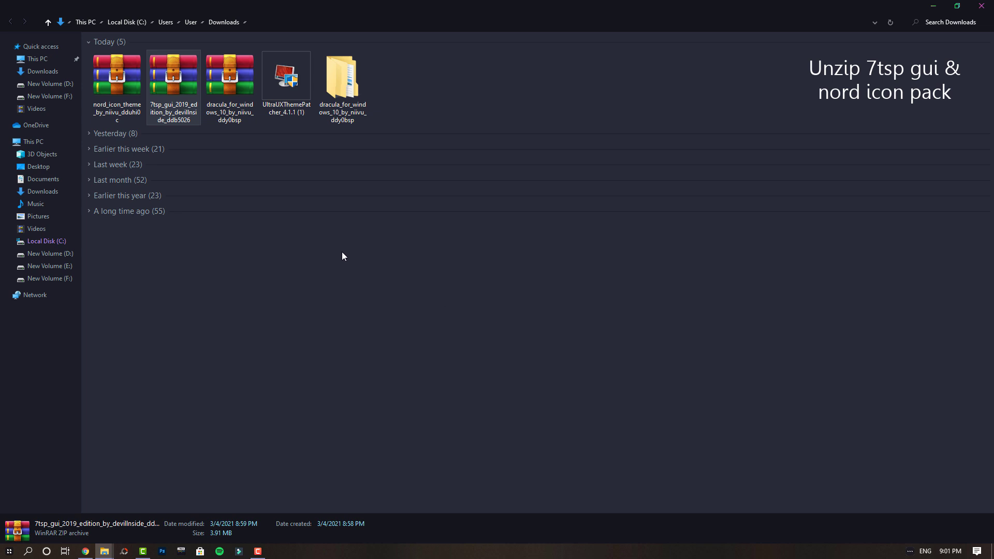
right_click(175, 89)
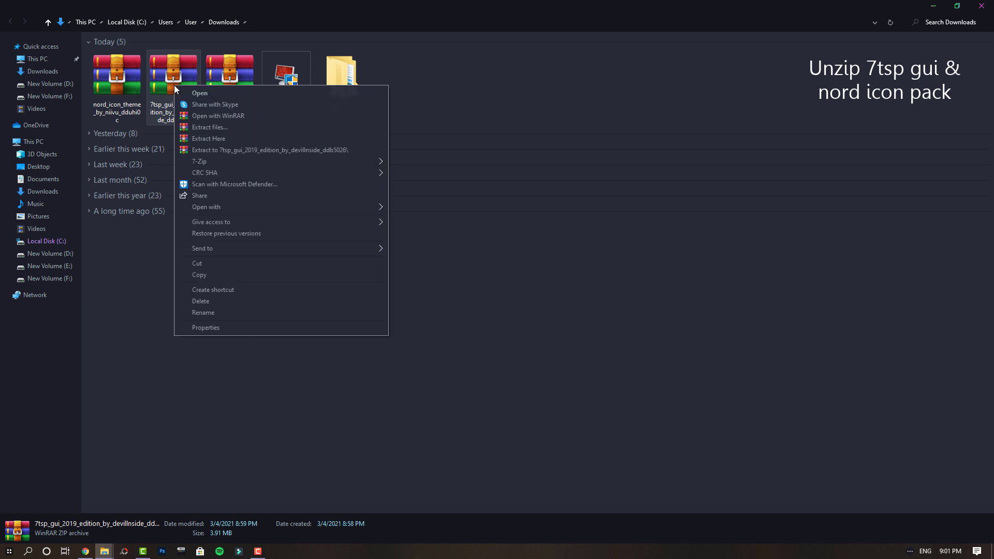
mouse_move(241, 160)
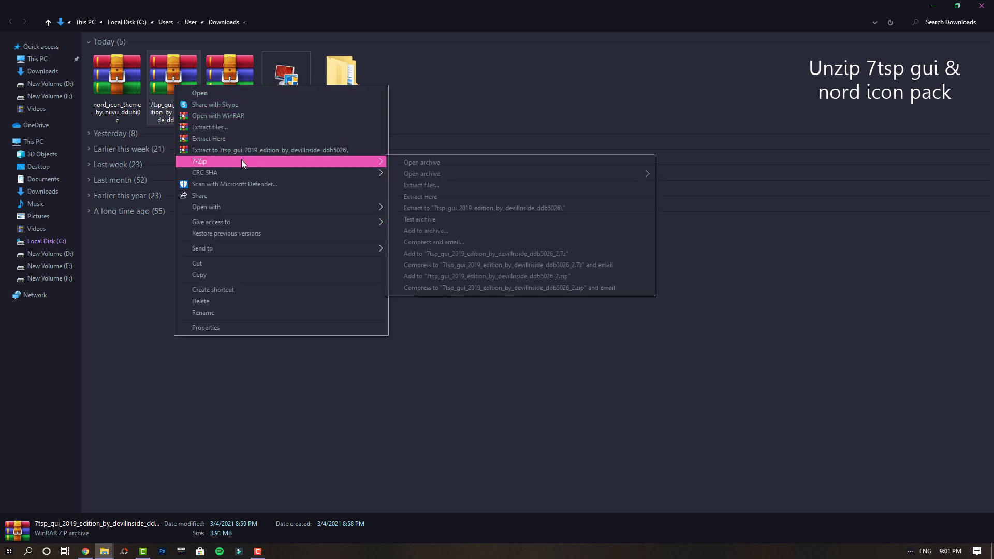
left_click(487, 207)
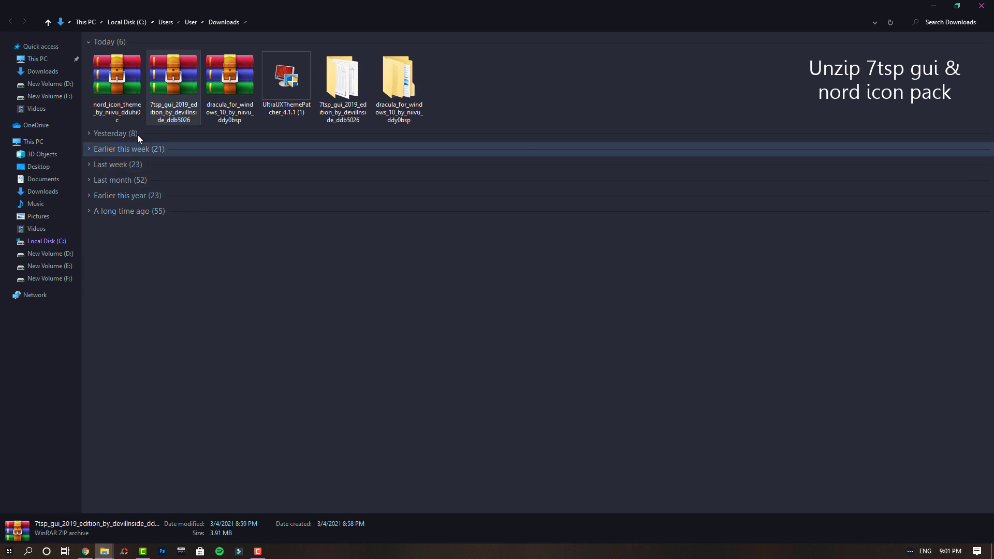
Step: Extract the Nord icon theme zip in Downloads into its own folder with 7-Zip
right_click(111, 81)
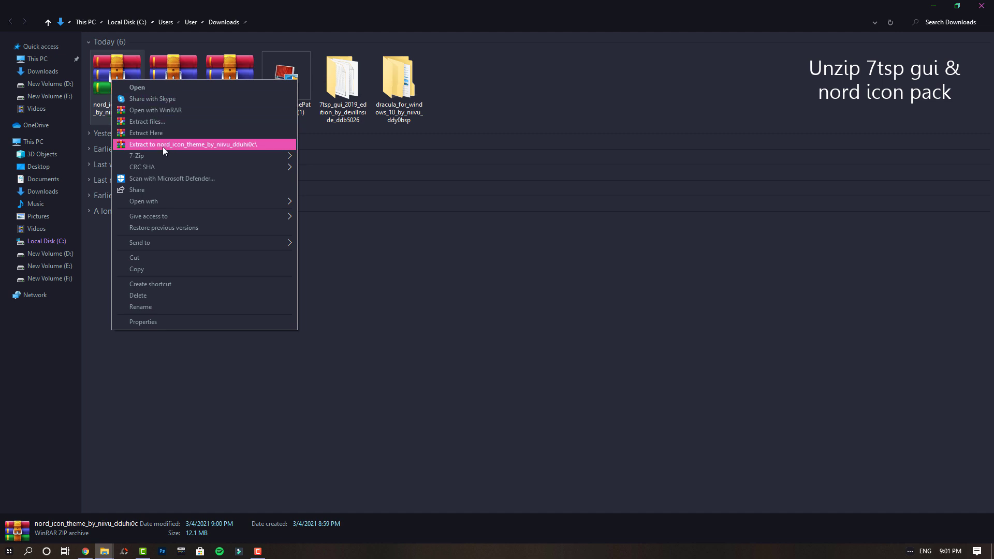
mouse_move(172, 157)
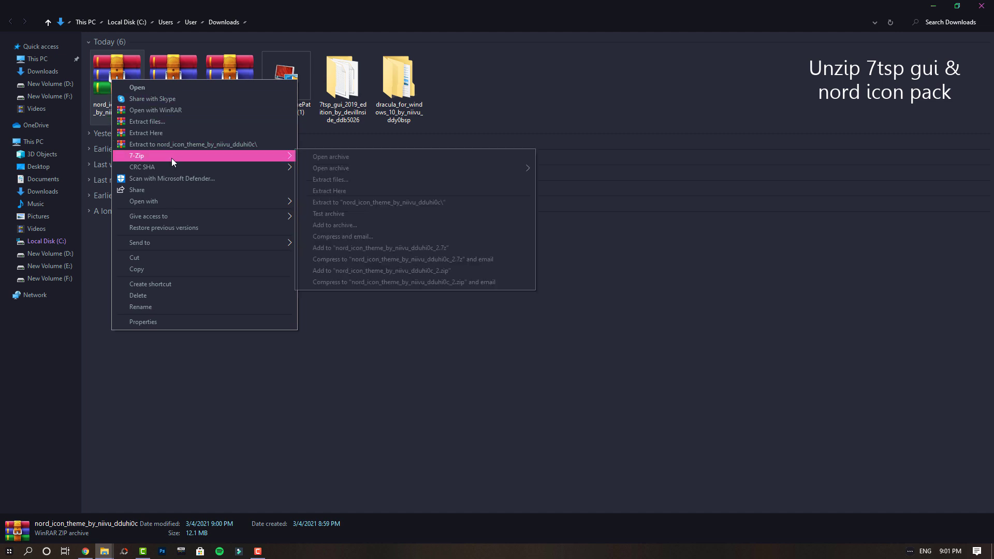
left_click(389, 203)
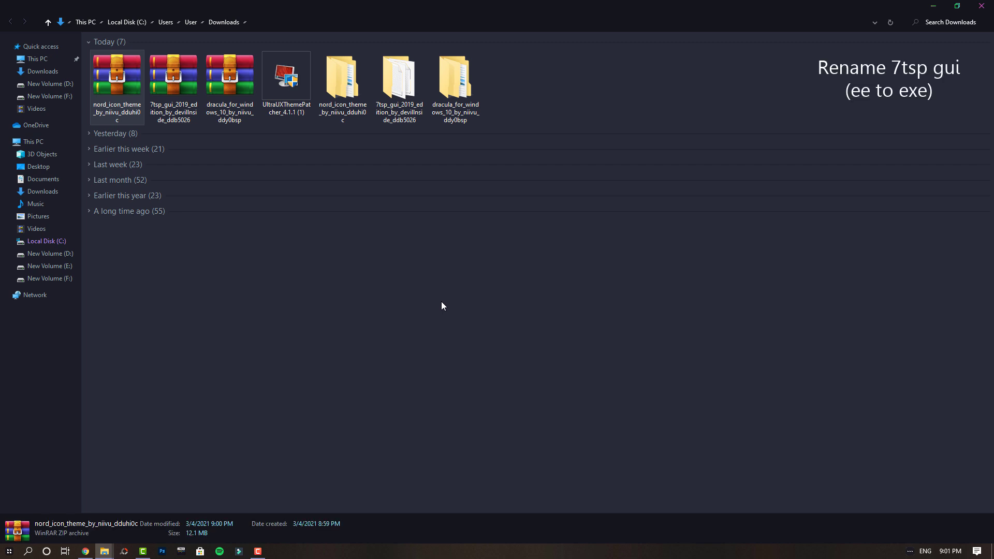
Step: In the extracted 7TSP GUI folder, rename 7tsp GUI v0.6(2019).ee to 7tsp GUI v0.6(2019).exe, accepting the extension change
double_click(403, 104)
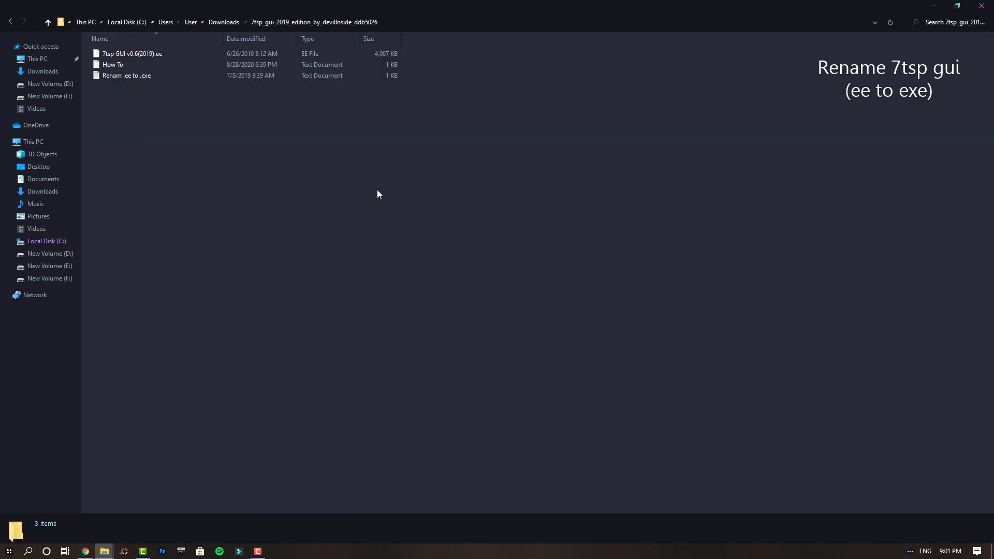
right_click(165, 55)
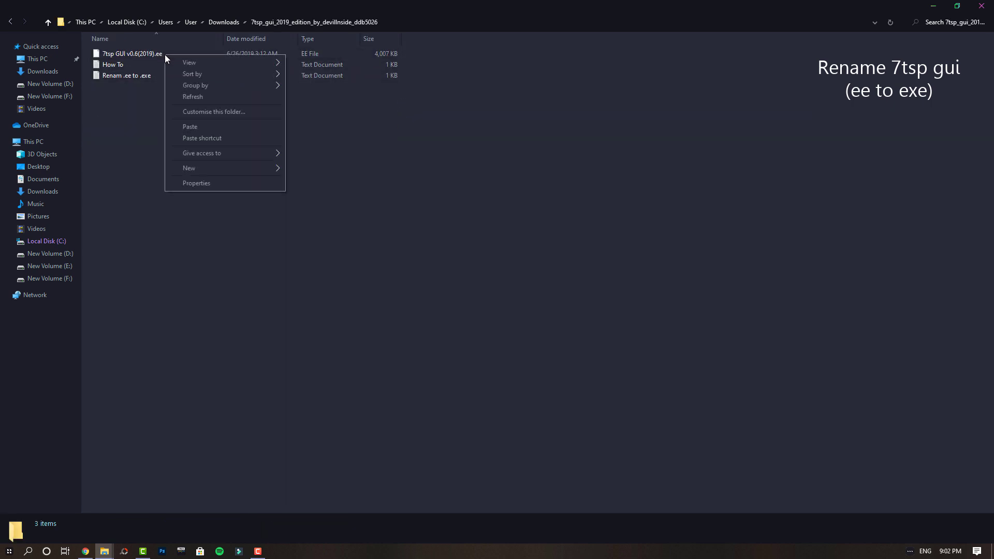
left_click(152, 55)
right_click(152, 54)
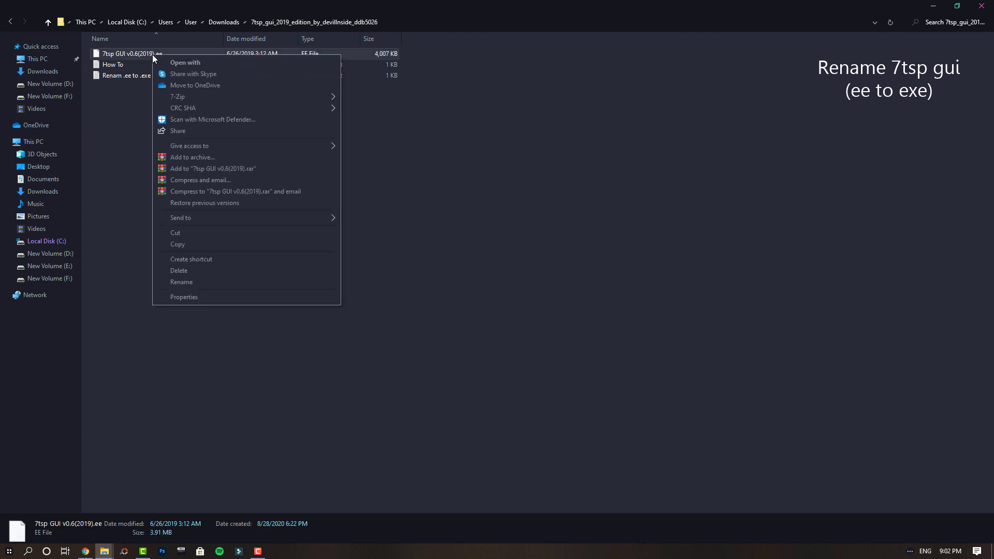
left_click(220, 282)
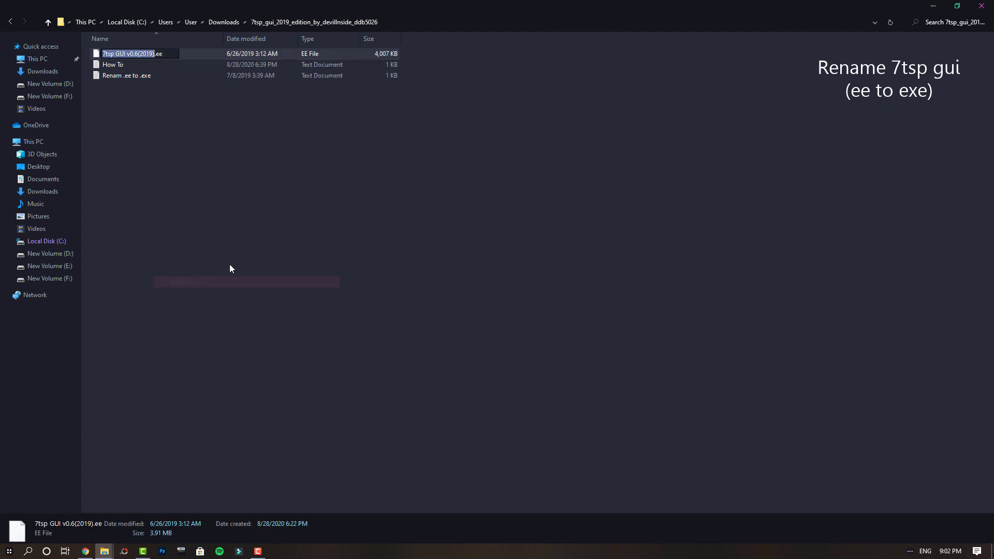
left_click(161, 53)
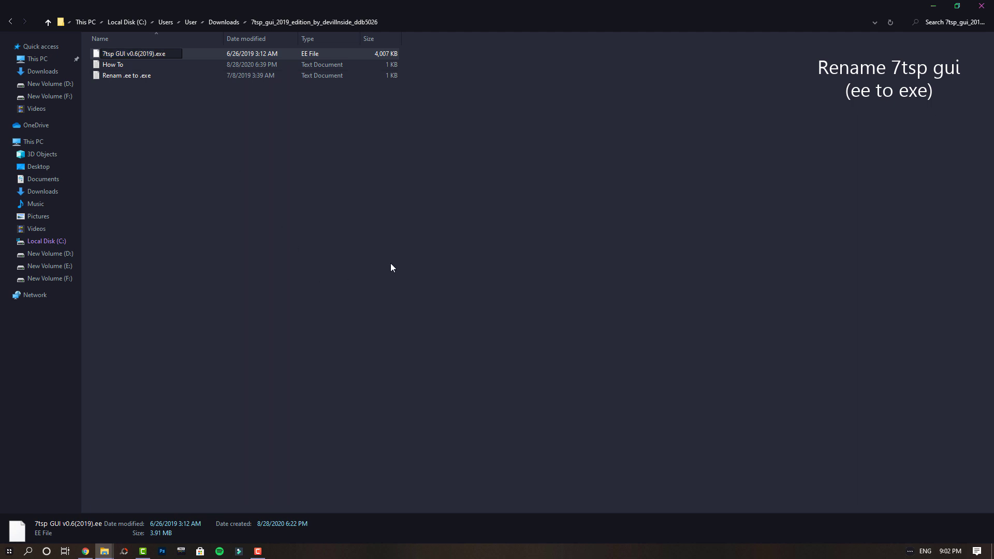
key("Return")
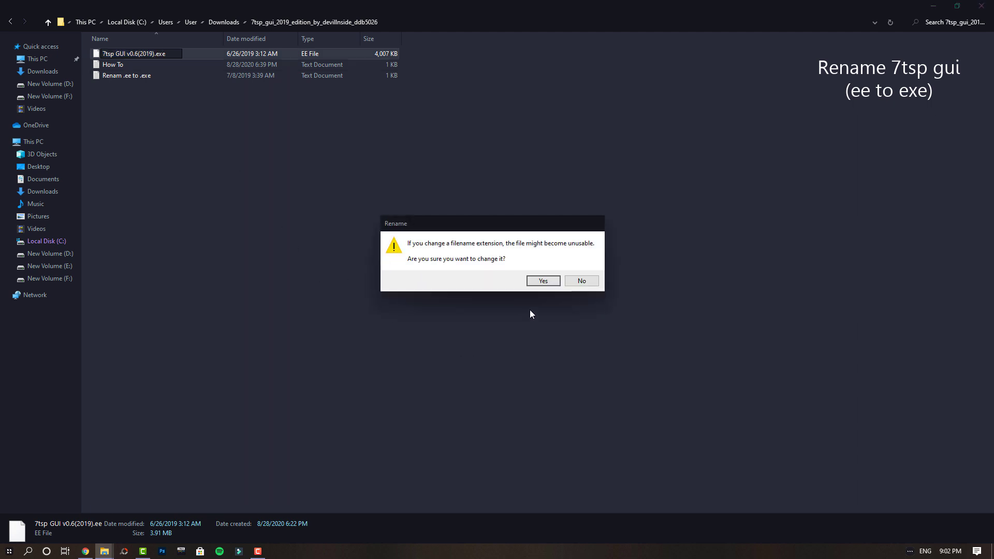
left_click(549, 281)
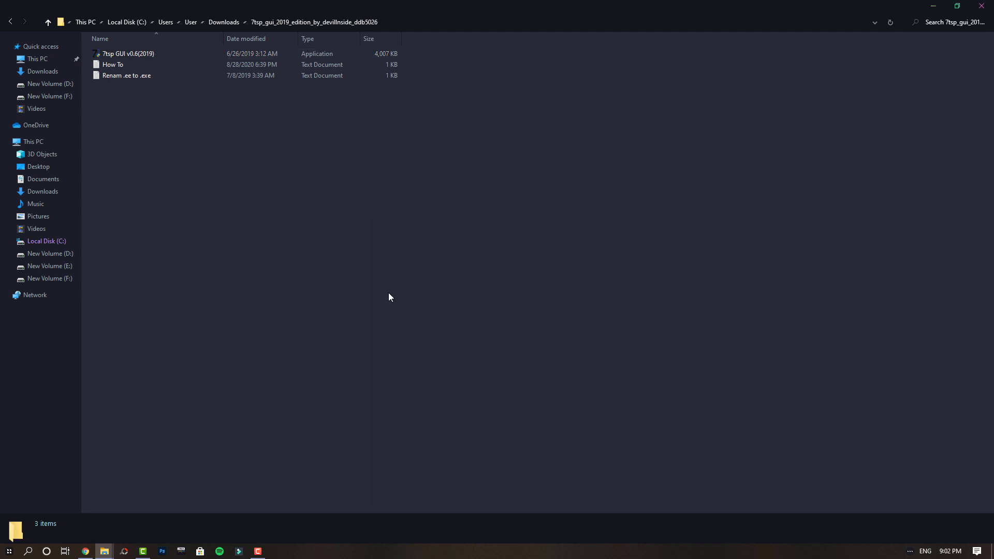
Step: Go back to Downloads and open the Nord 7TSP folder within Nord Icon Theme UPDATE in the extracted Nord icon theme
left_click(10, 22)
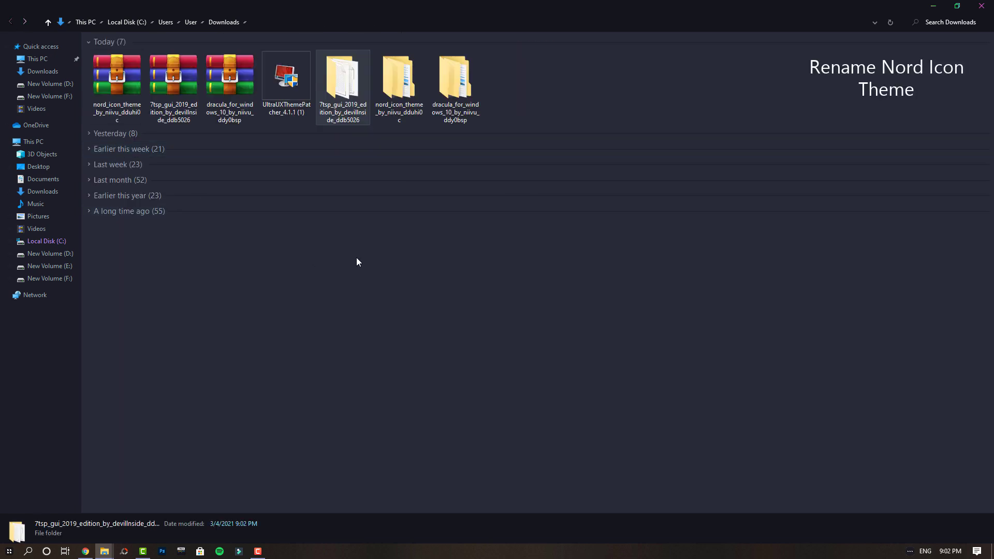
double_click(405, 97)
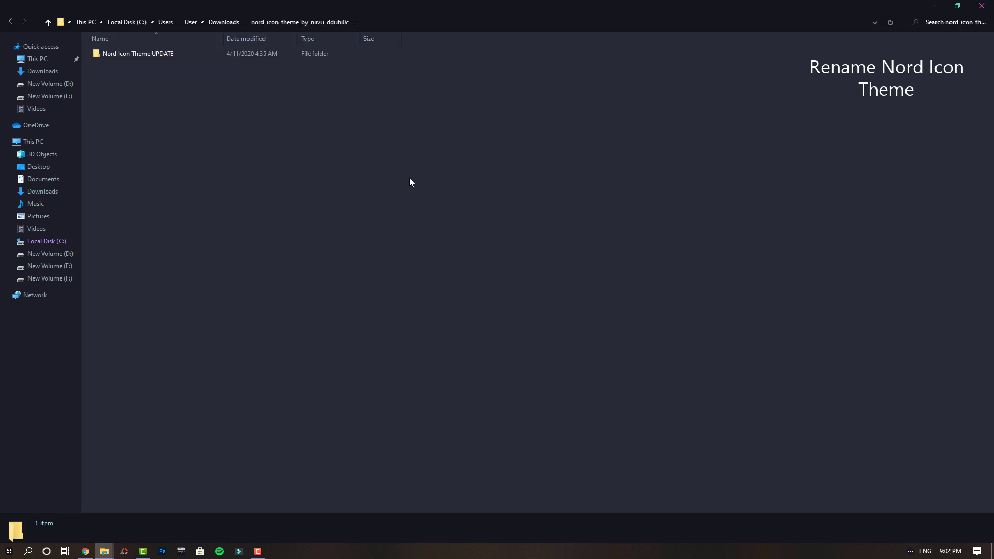
double_click(171, 54)
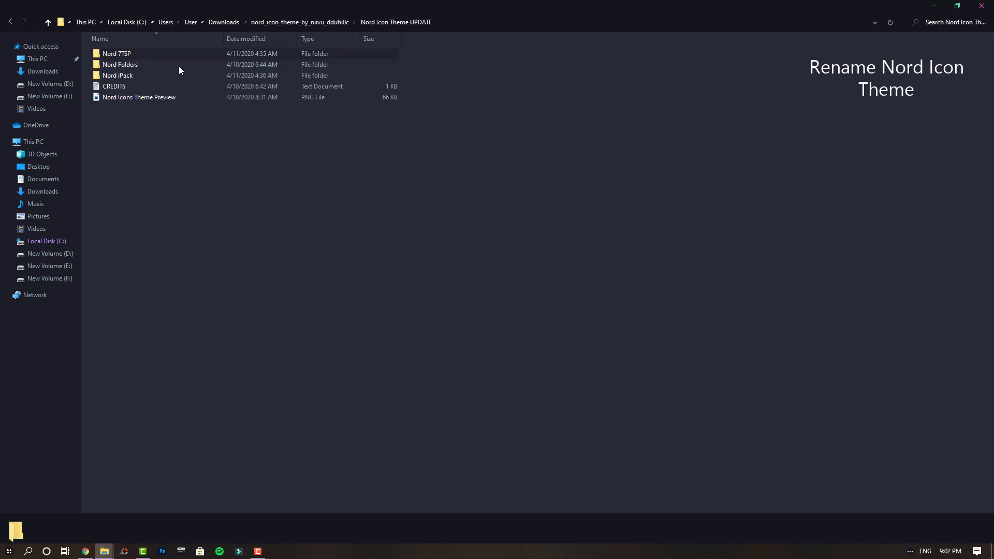
double_click(138, 54)
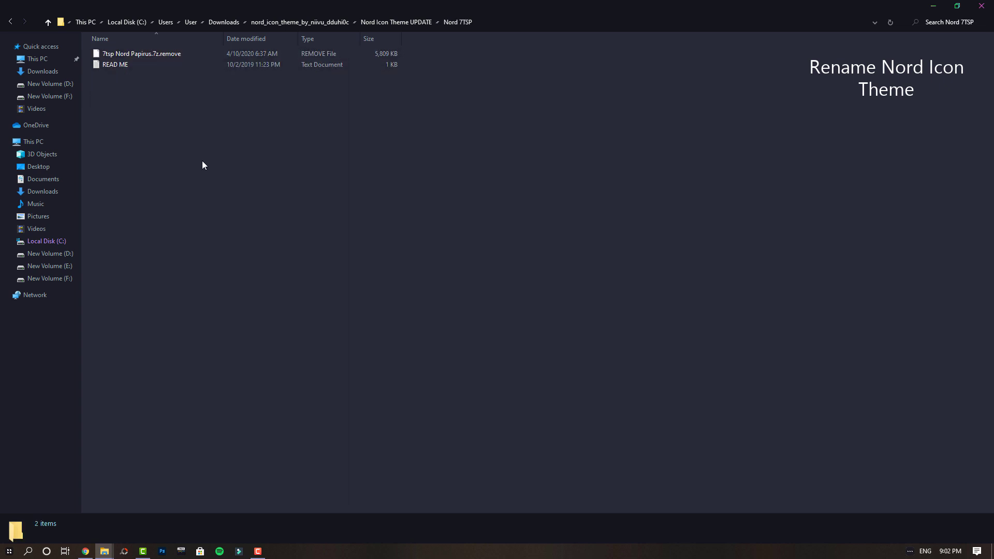
Step: Remove the .remove extension from the icon pack file so it is named 7tsp Nord Papirus.7z, accepting the extension change
right_click(174, 55)
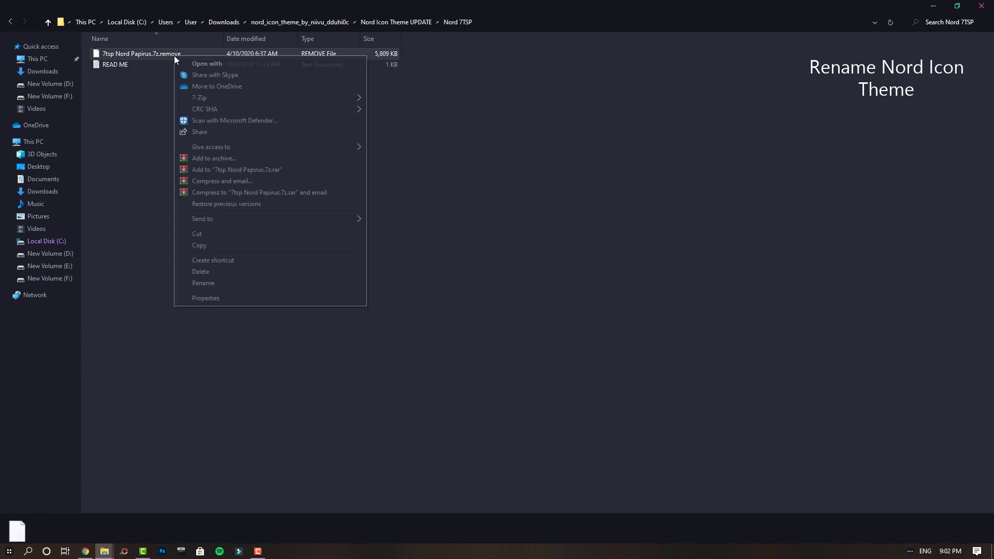
left_click(216, 282)
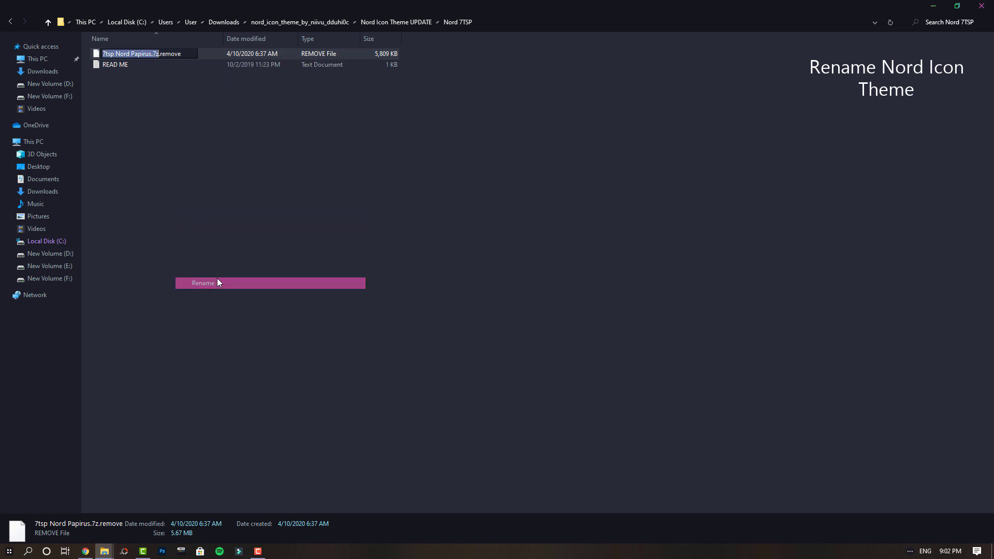
left_click(194, 54)
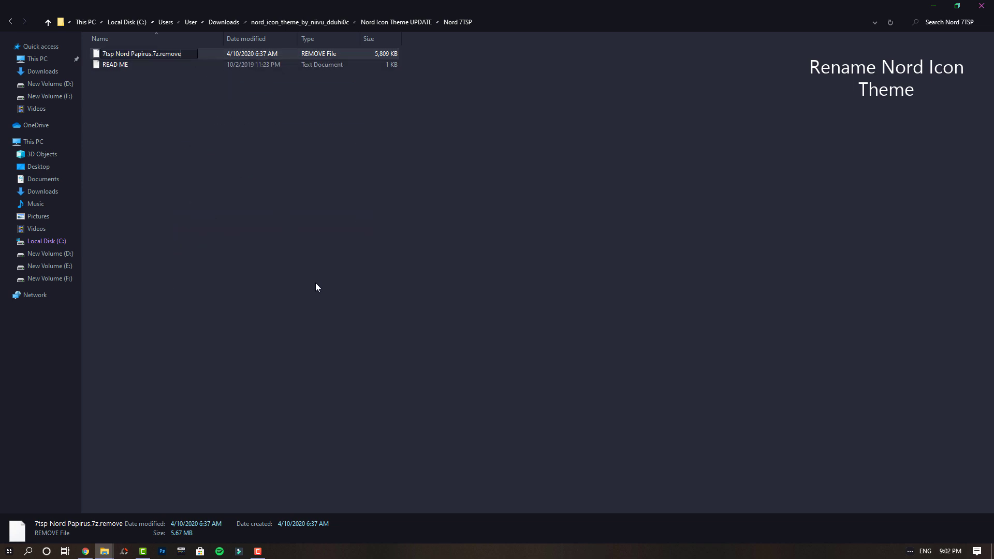
key("BackSpace")
key("BackSpace")
key("BackSpace")
key("BackSpace")
key("Return")
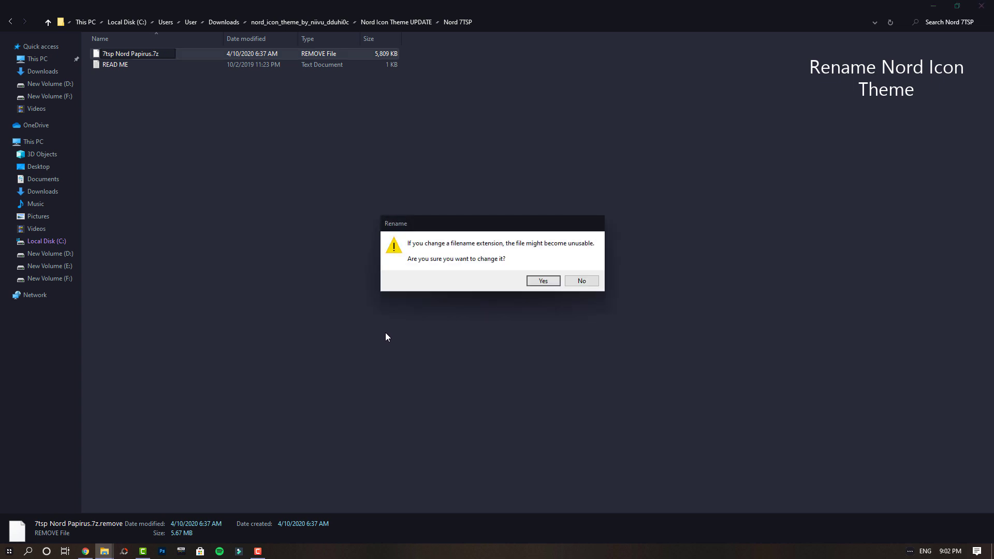
left_click(538, 280)
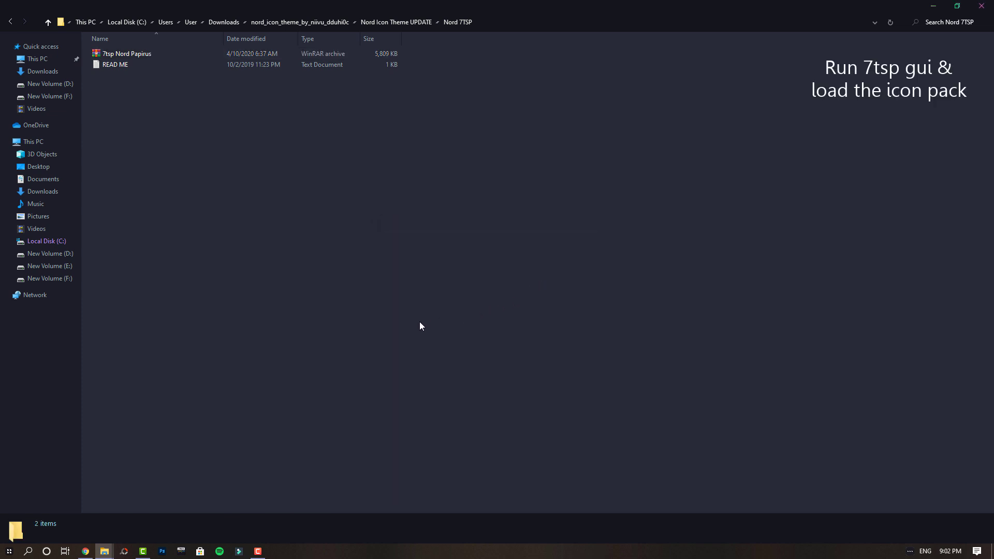
Step: Launch 7tsp GUI v0.6(2019) from its extracted Downloads folder, then close the folder window and minimize Chrome
left_click(54, 194)
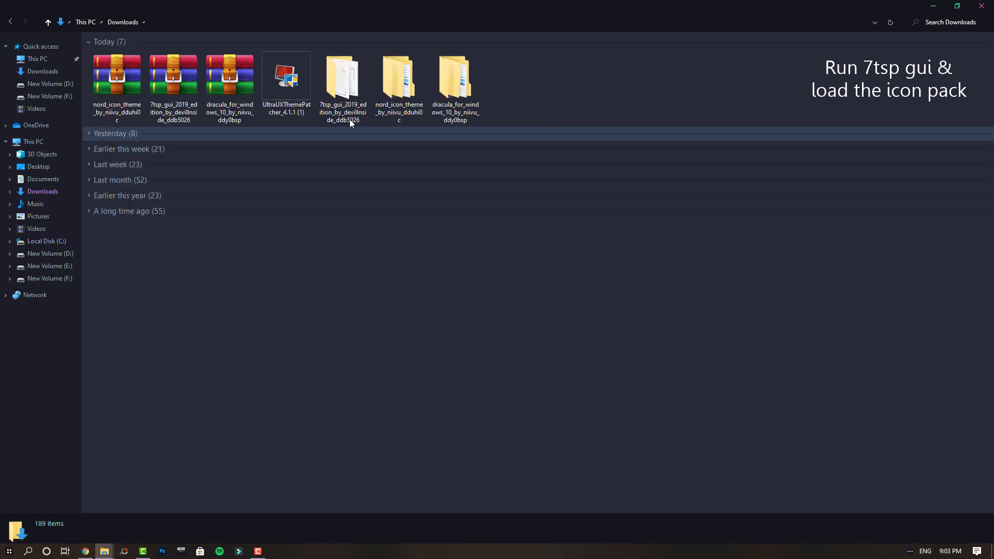
double_click(342, 94)
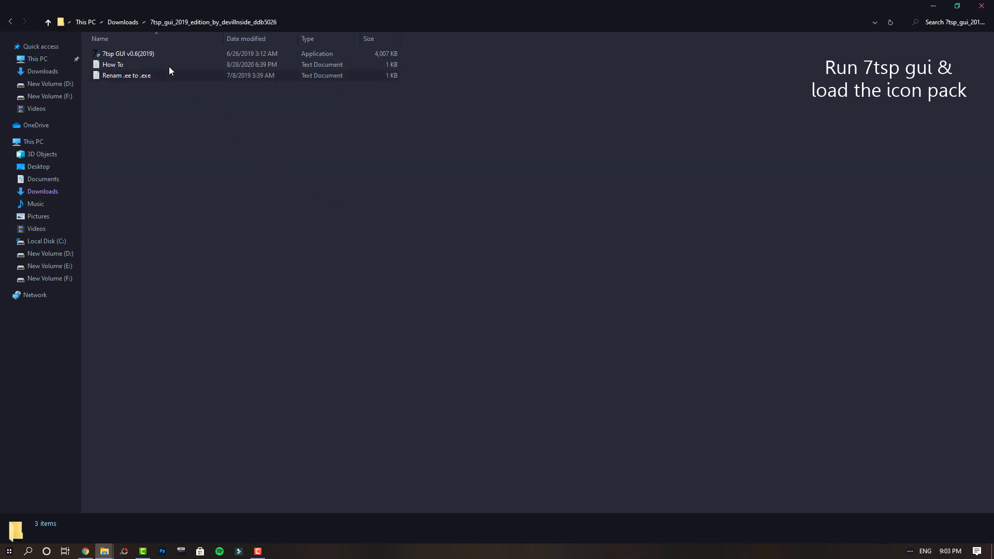
left_click(149, 54)
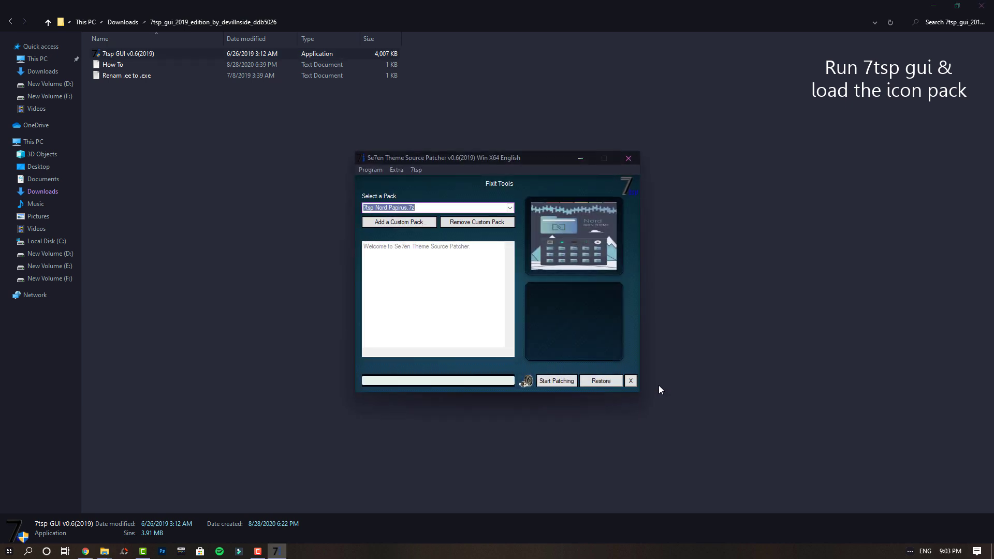
left_click(989, 7)
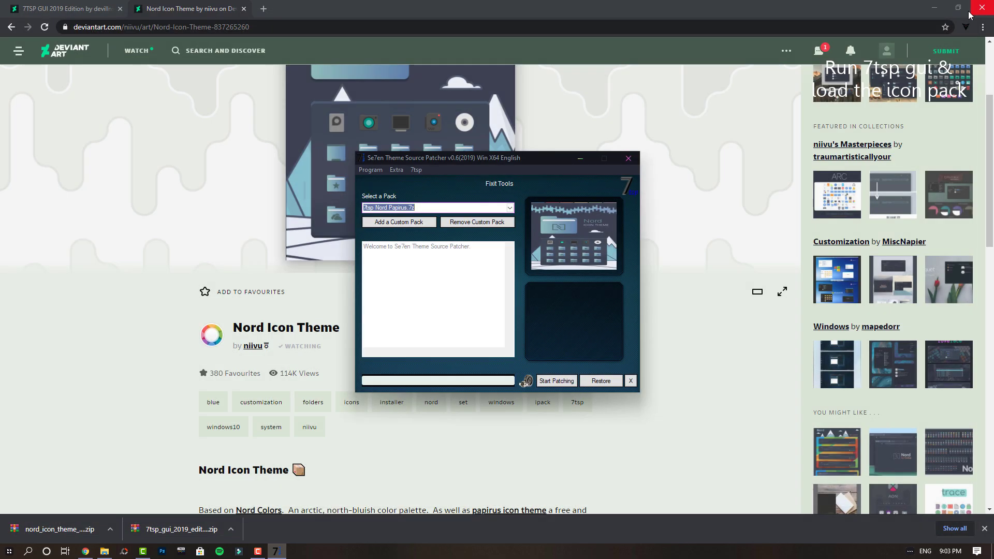
left_click(933, 8)
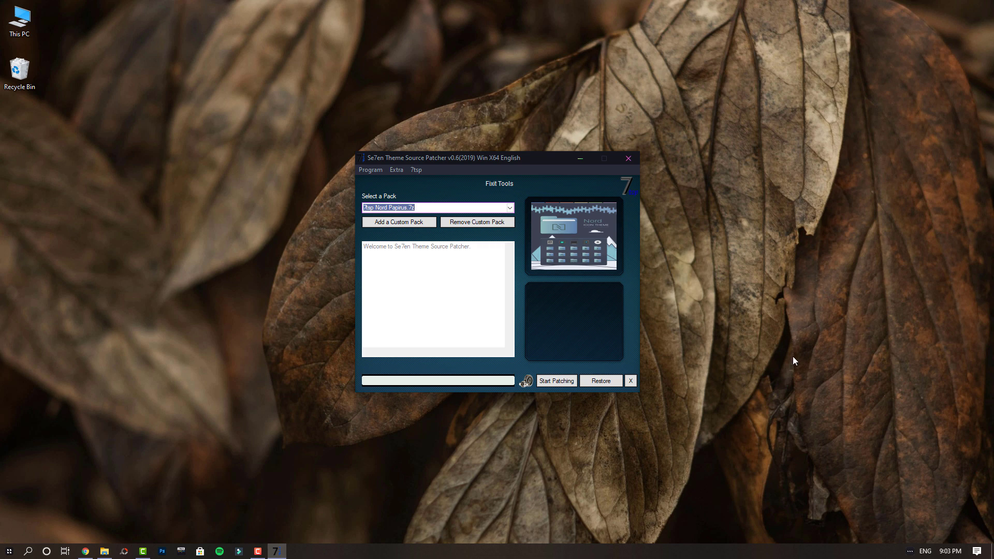
Step: Add 7tsp Nord Papirus from the Nord 7TSP folder in Downloads as a custom pack, overwriting the existing pack
left_click(414, 223)
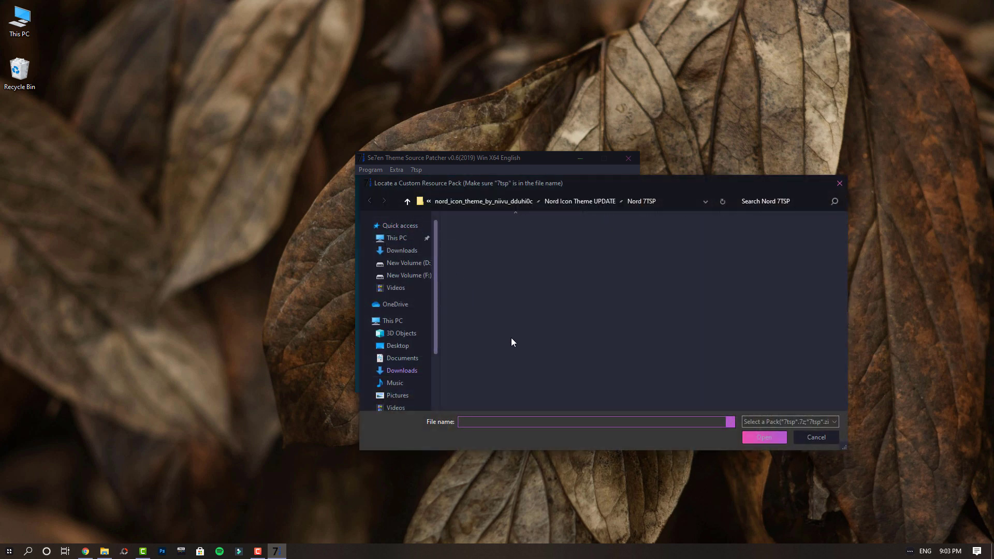
left_click(412, 371)
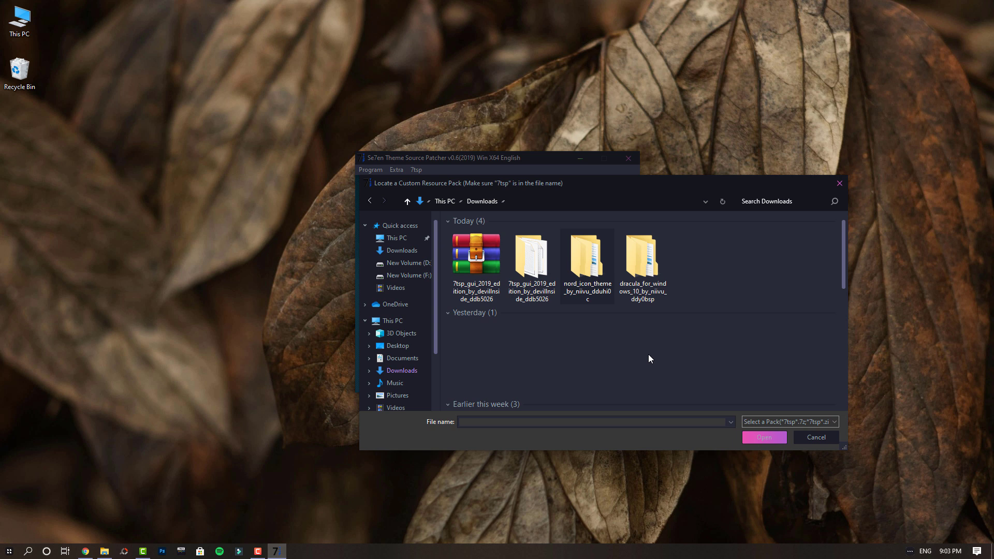
double_click(587, 265)
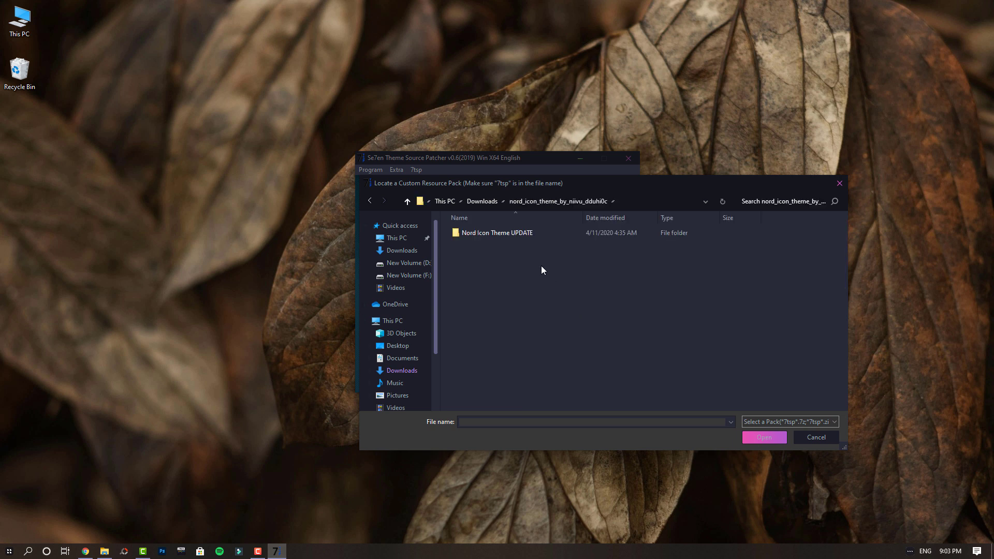
double_click(520, 232)
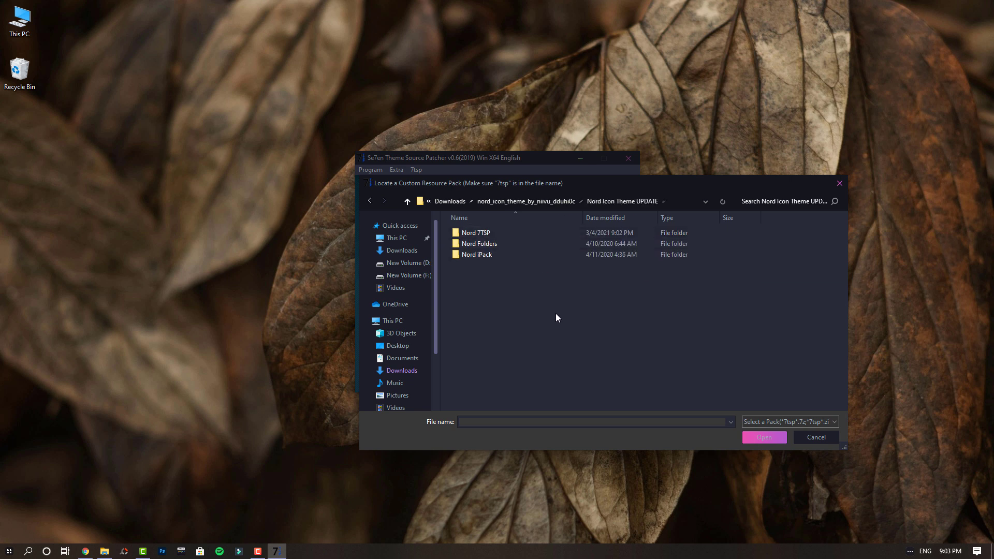
double_click(490, 232)
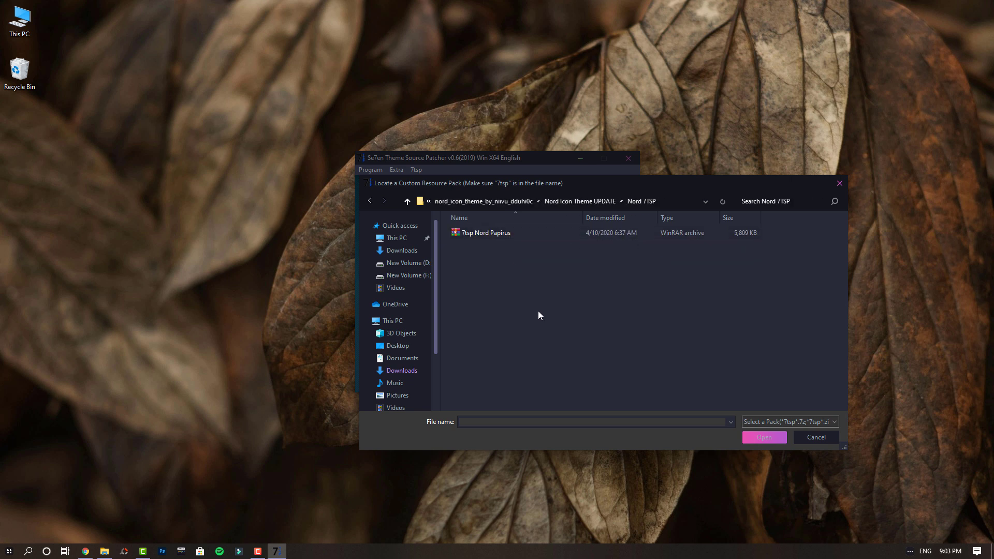
left_click(500, 234)
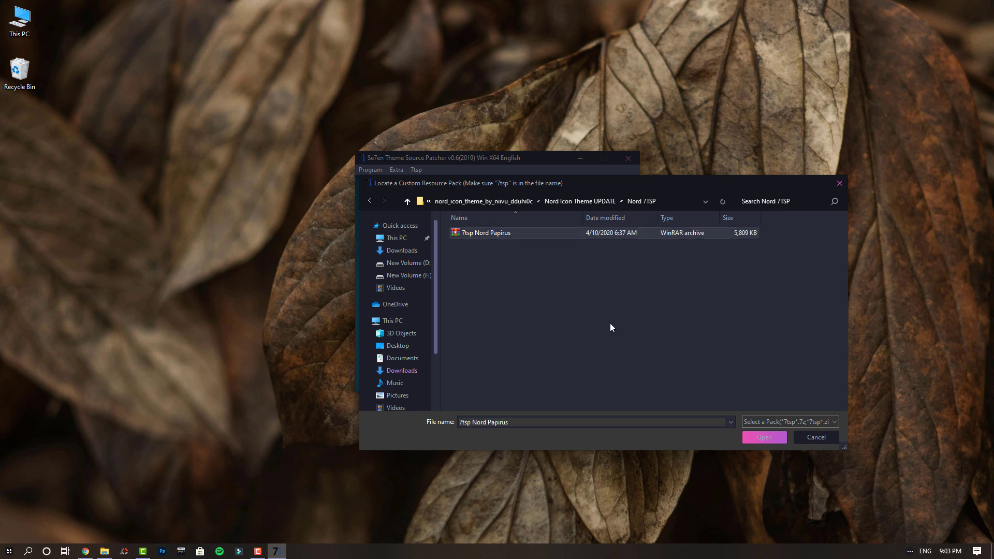
left_click(766, 438)
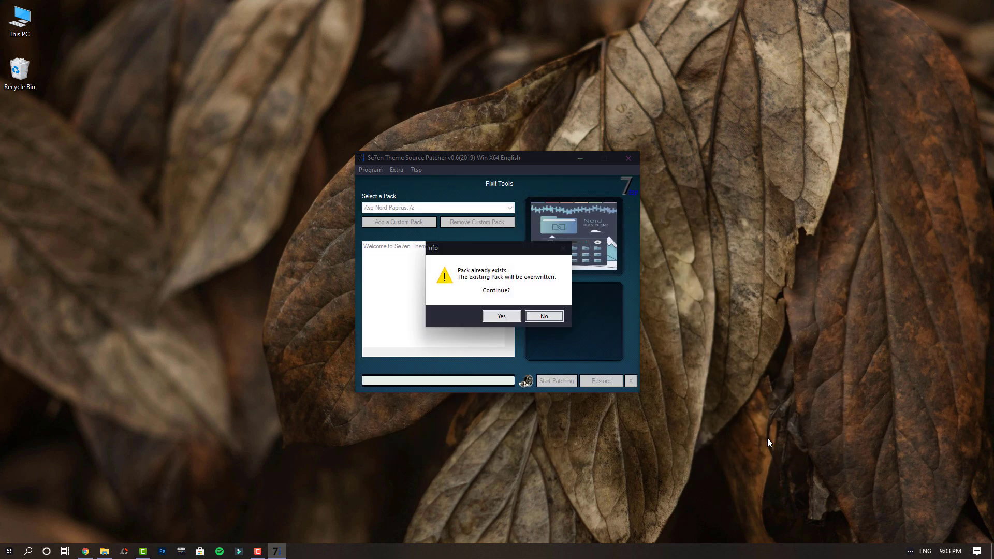
left_click(501, 316)
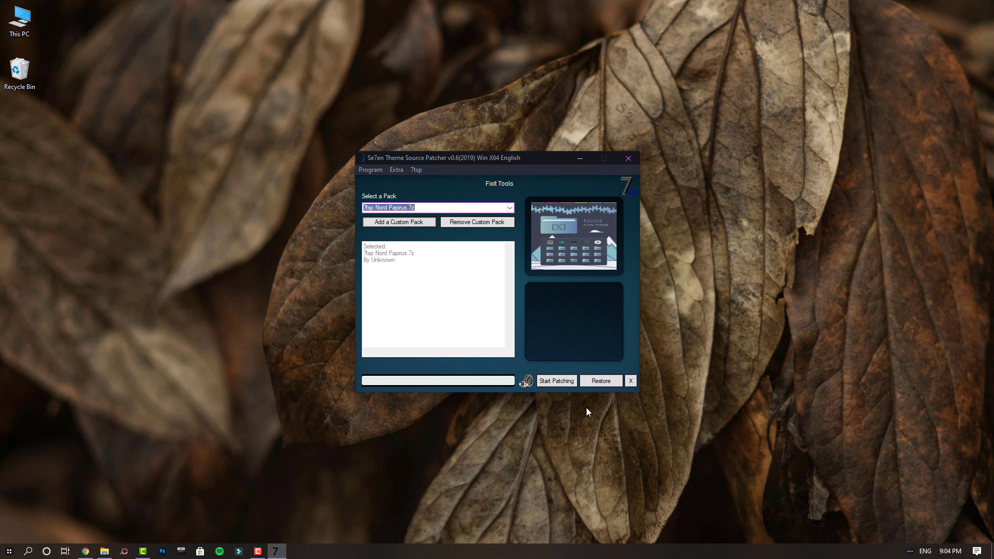
Step: Patch the system with the 7tsp Nord Papirus.7z pack and check the new icons in This PC
left_click(561, 383)
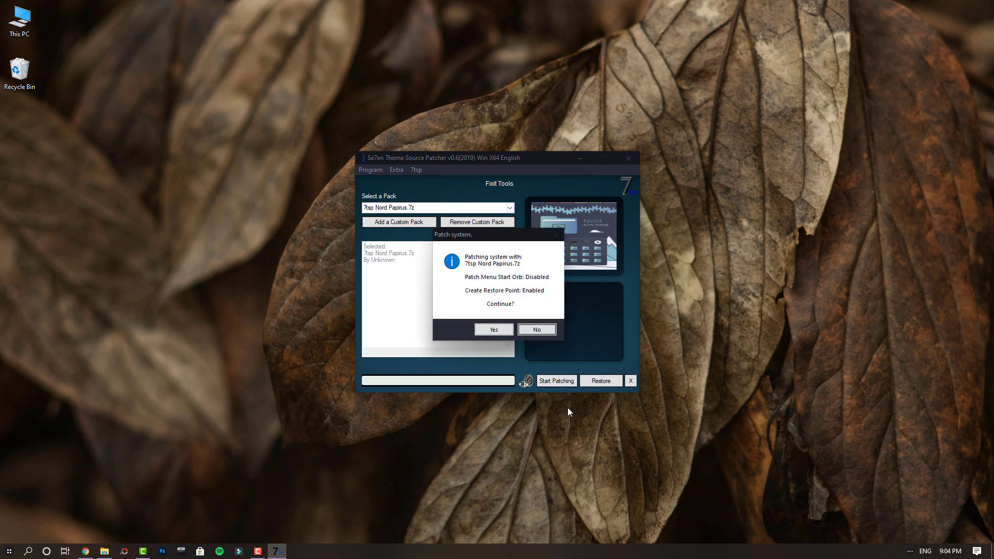
left_click(494, 331)
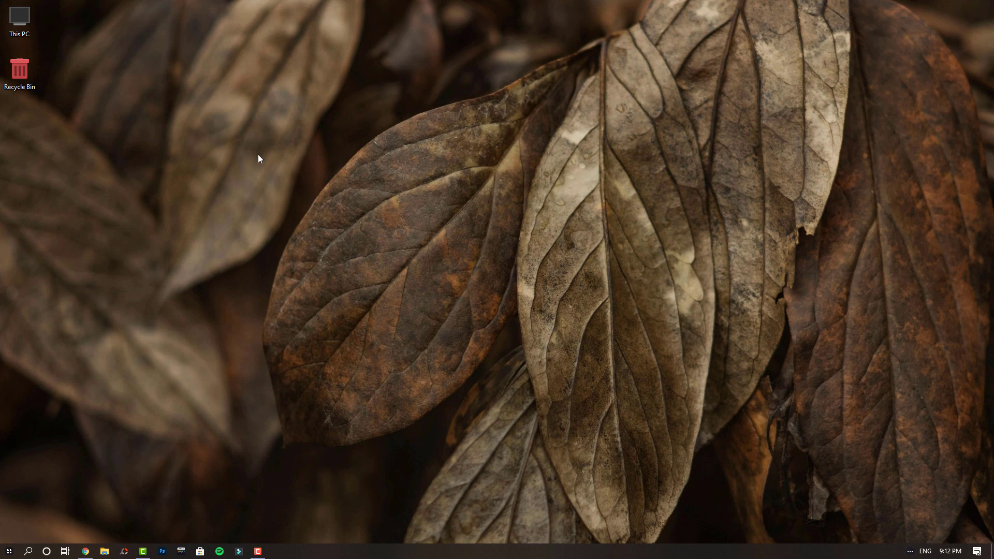
double_click(27, 30)
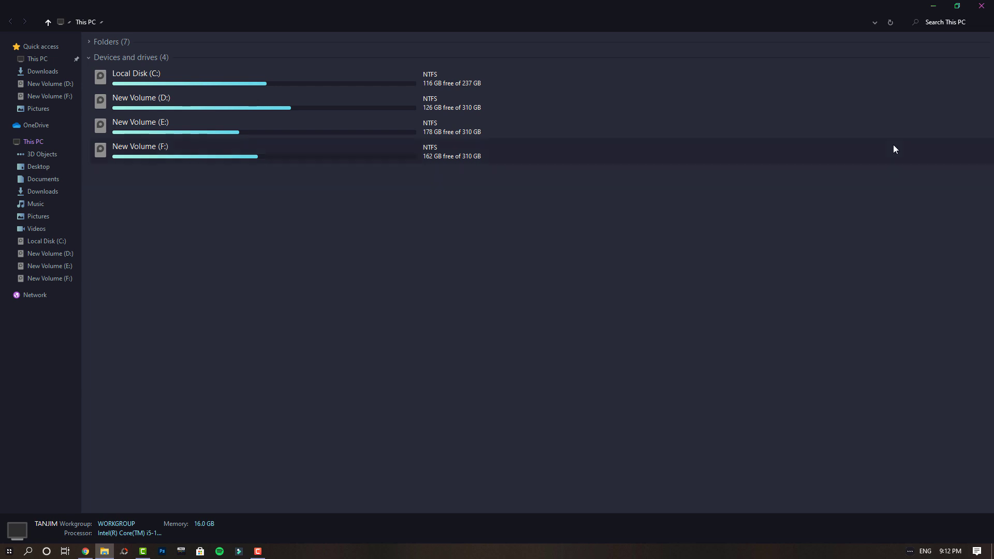
Step: Close the This PC window, switch to Chrome and download Wallpapers_Joker.7z from Google Drive
left_click(983, 6)
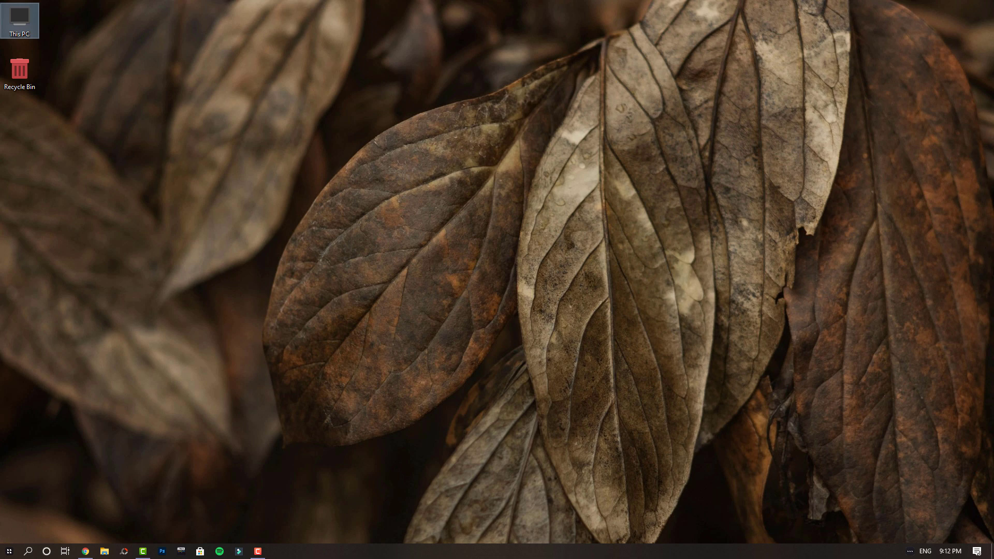
left_click(981, 244)
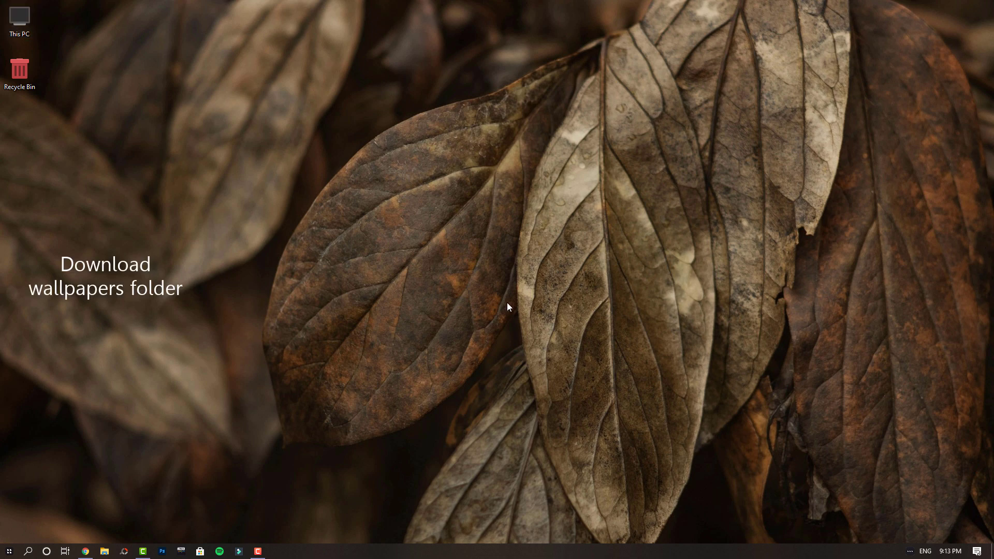
left_click(86, 551)
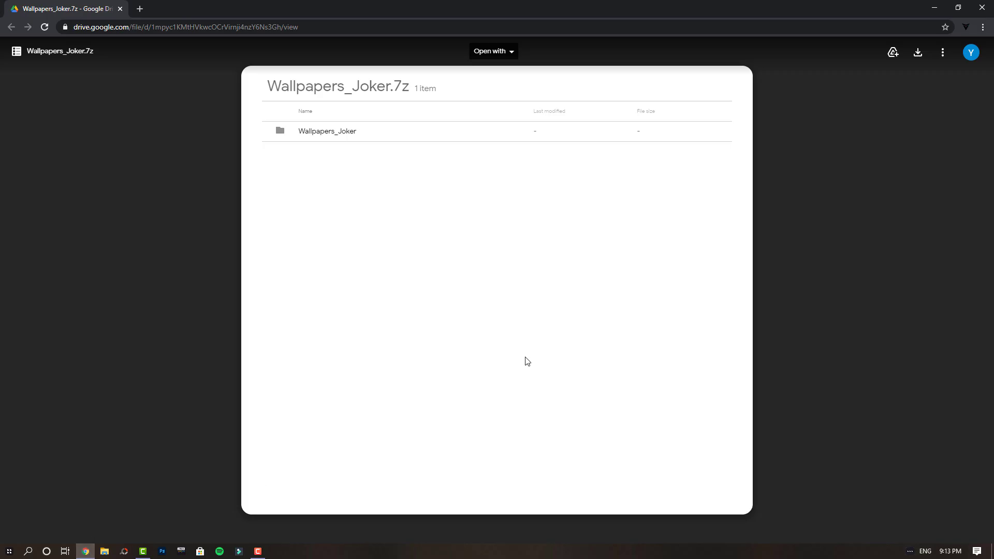
left_click(915, 56)
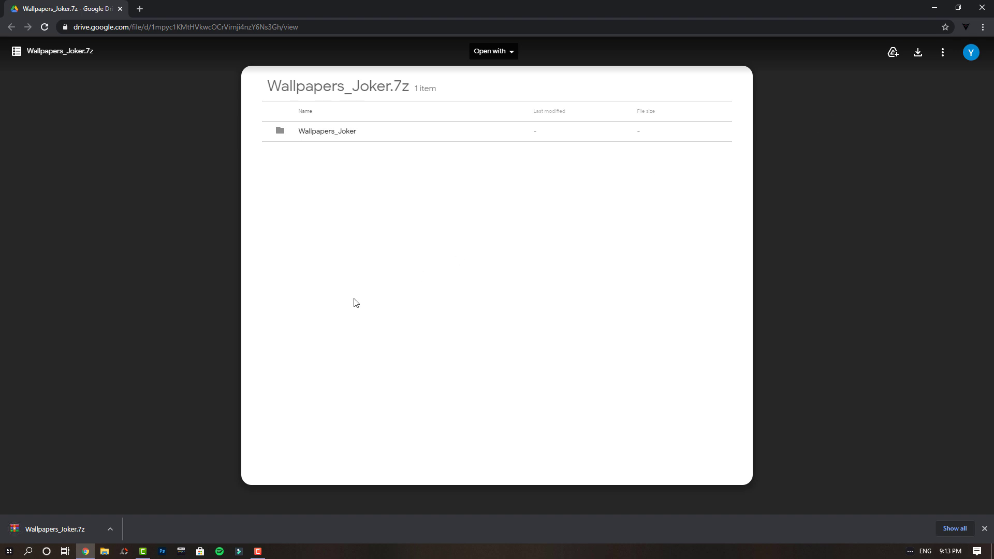
Step: Show the downloaded Wallpapers_Joker archive in its folder and extract it with 7-Zip into its own Wallpapers_Joker folder
left_click(110, 529)
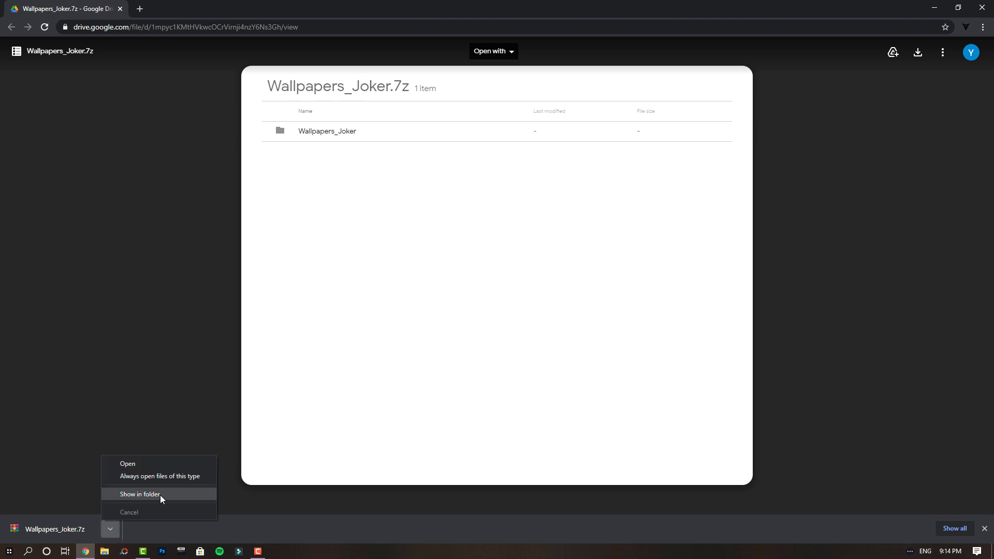
left_click(140, 495)
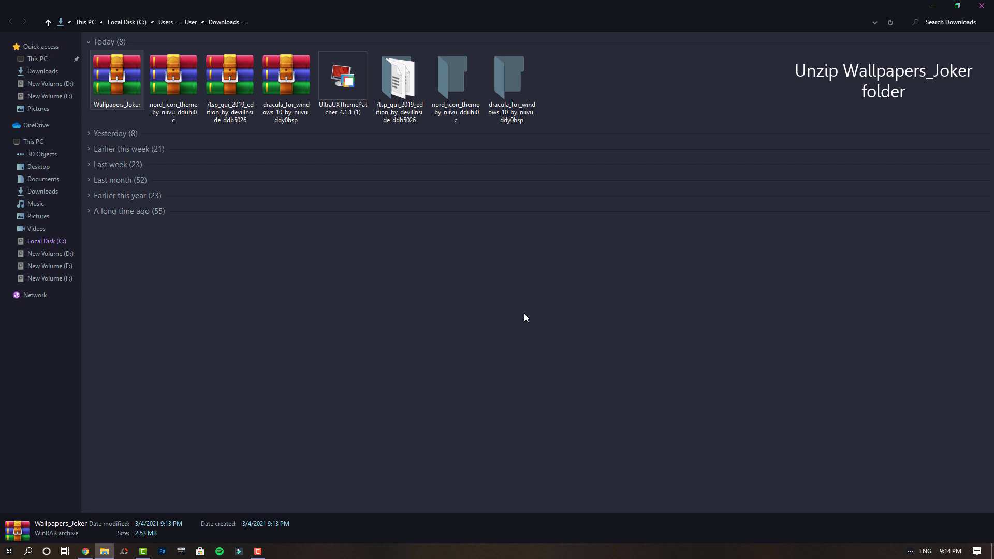
right_click(114, 75)
mouse_move(176, 150)
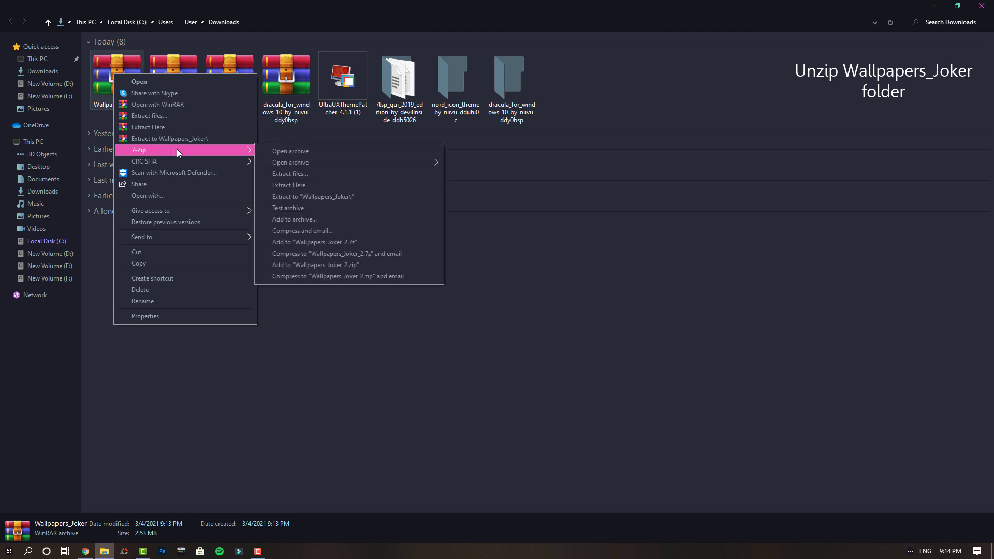
left_click(342, 196)
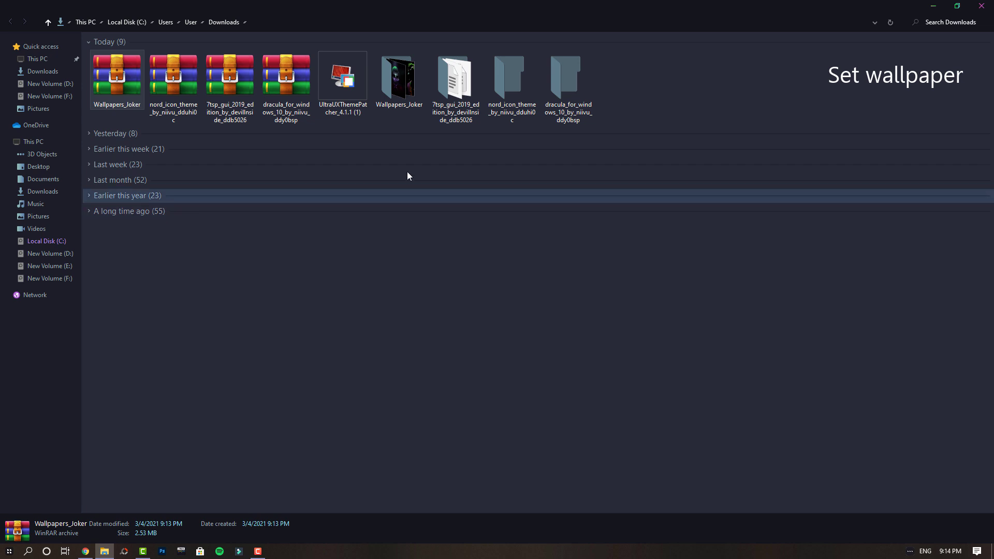
Step: Set image a from the extracted Wallpapers_Joker folder as the desktop background, then close the folder window and minimize Chrome
double_click(395, 92)
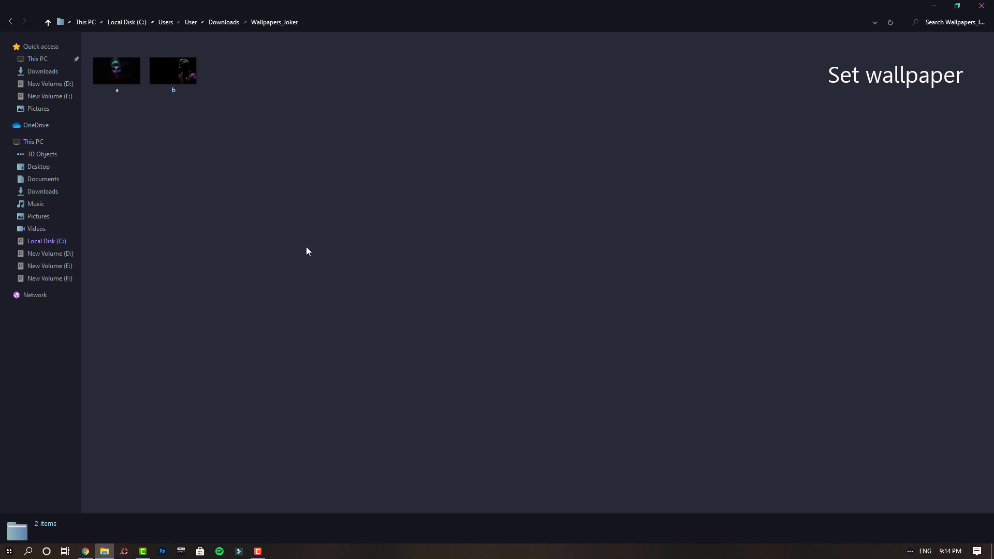
right_click(114, 67)
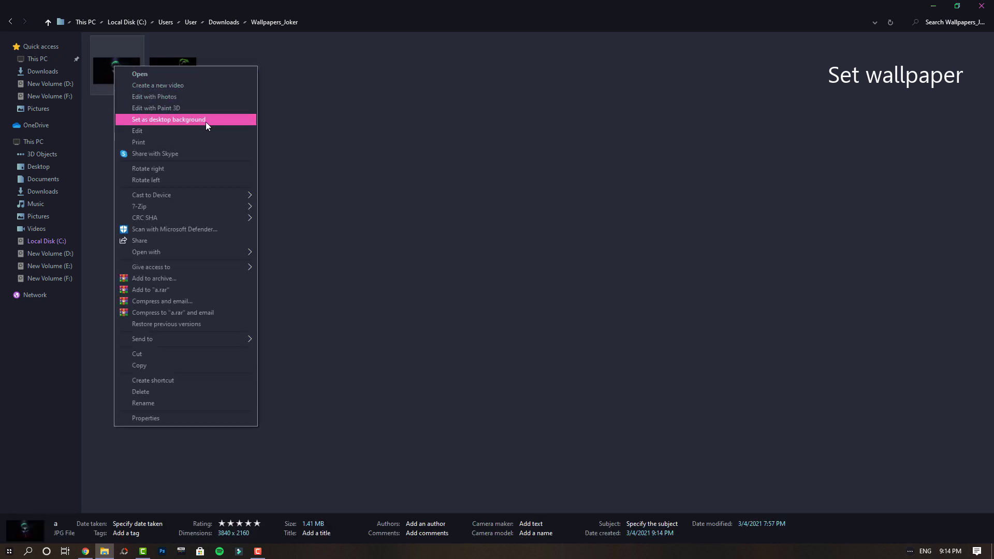
left_click(219, 122)
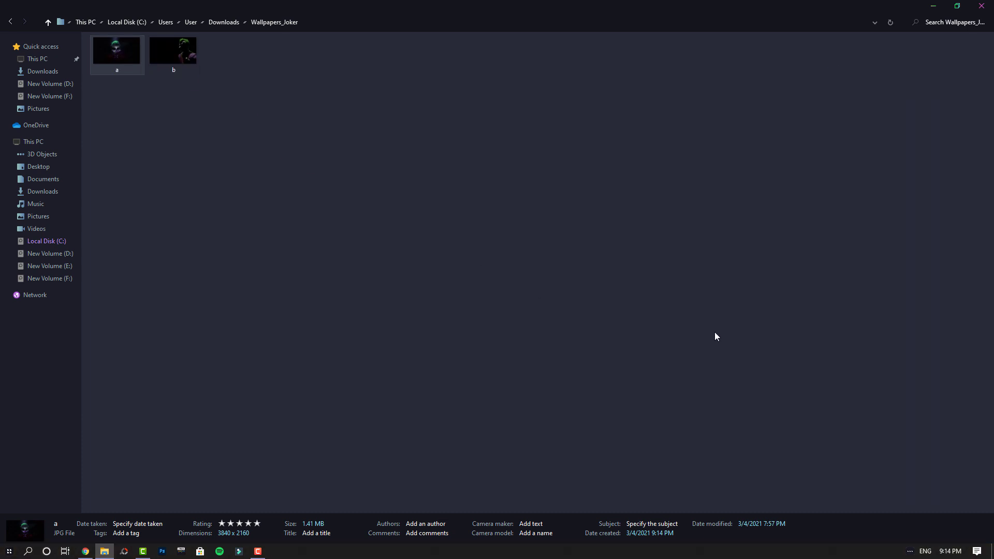
left_click(981, 11)
left_click(943, 12)
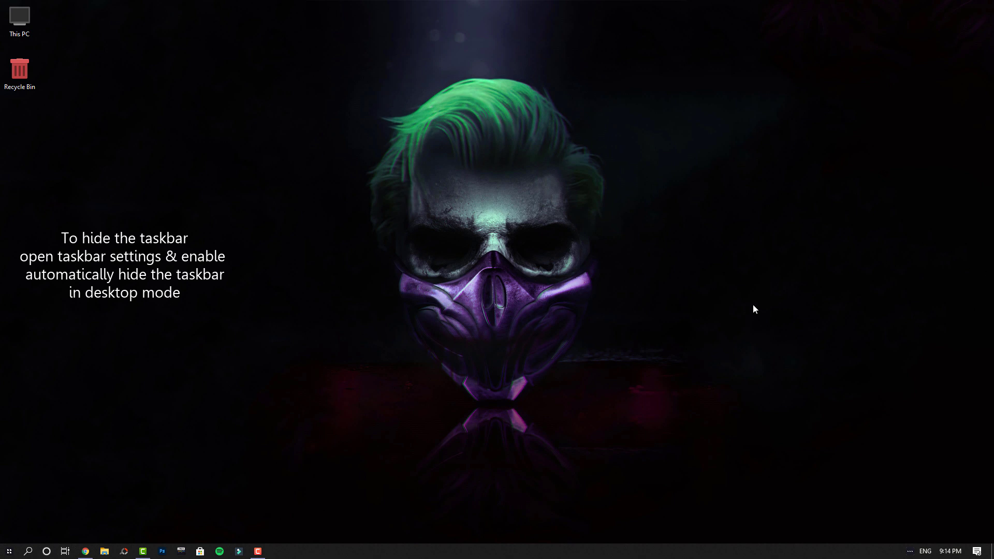
Step: Turn on automatically hiding the taskbar in desktop mode in the taskbar settings, then close Settings
right_click(691, 547)
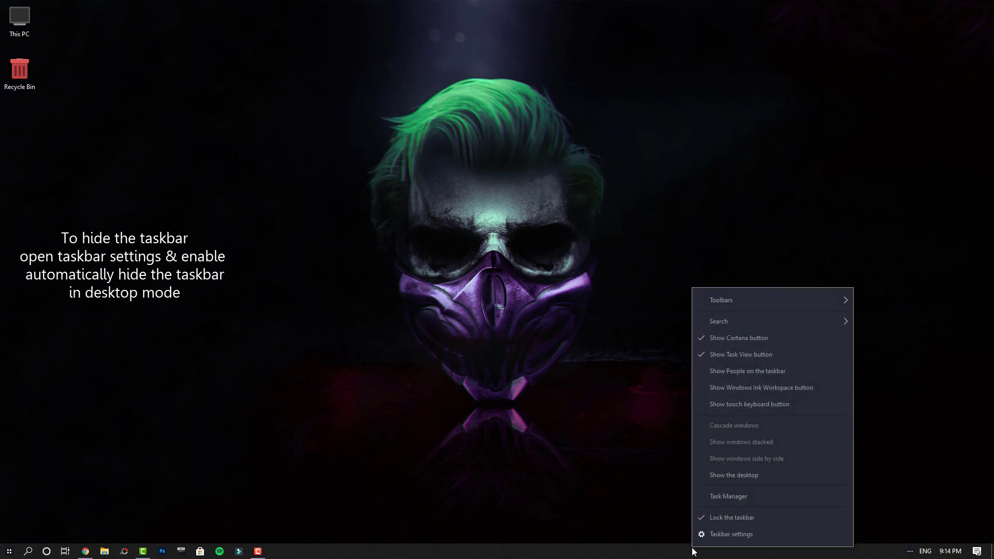
left_click(780, 539)
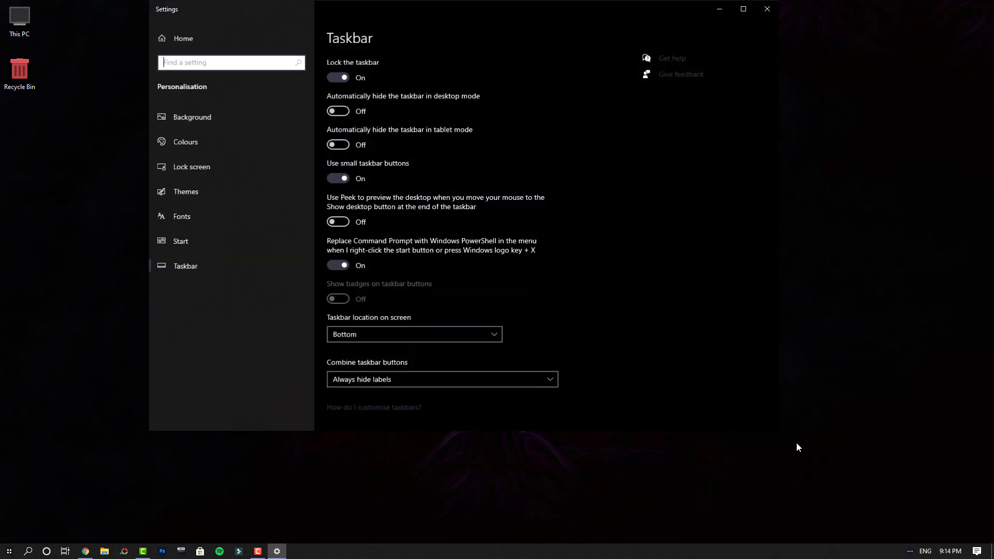
left_click(370, 113)
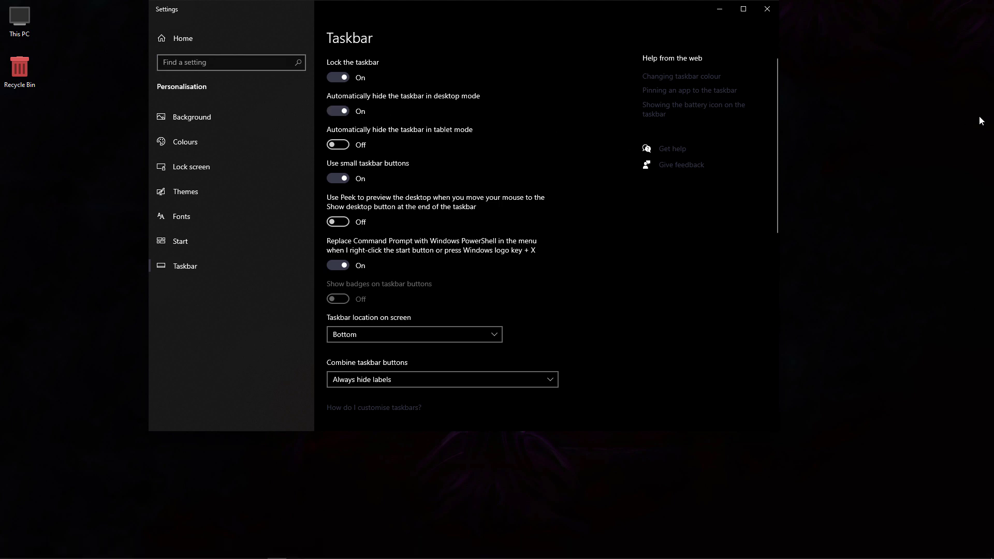
left_click(769, 13)
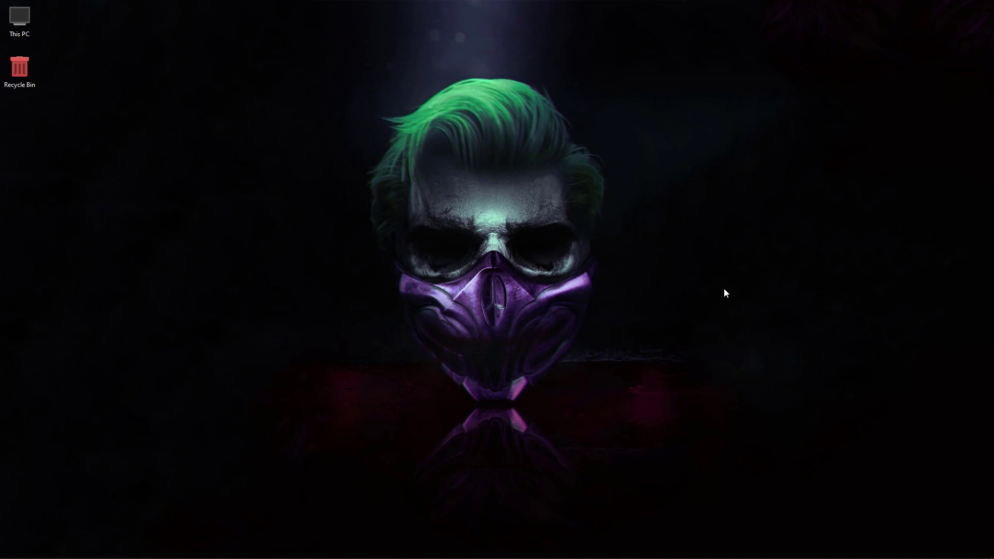
Step: Empty the Recycle Bin, confirming the permanent deletion of its items
right_click(23, 74)
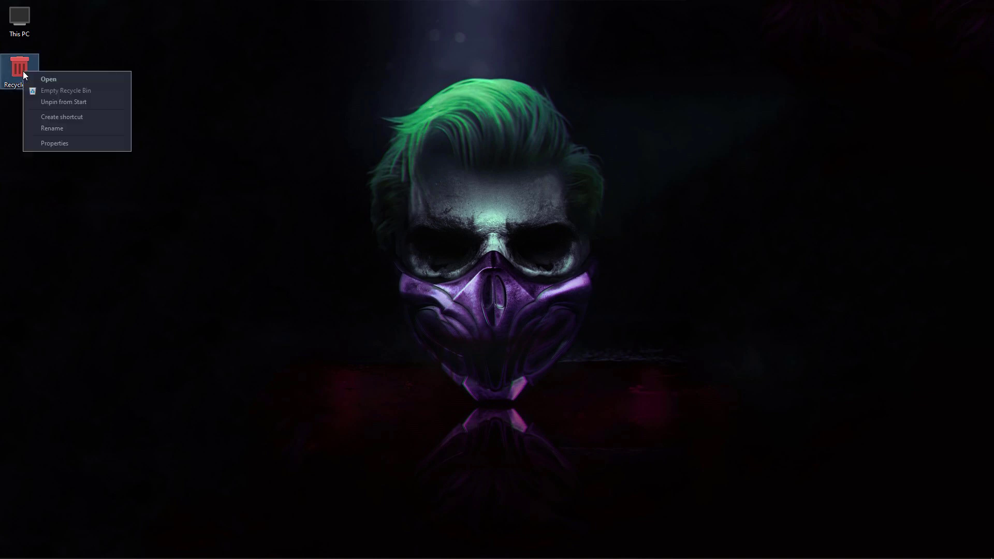
left_click(95, 92)
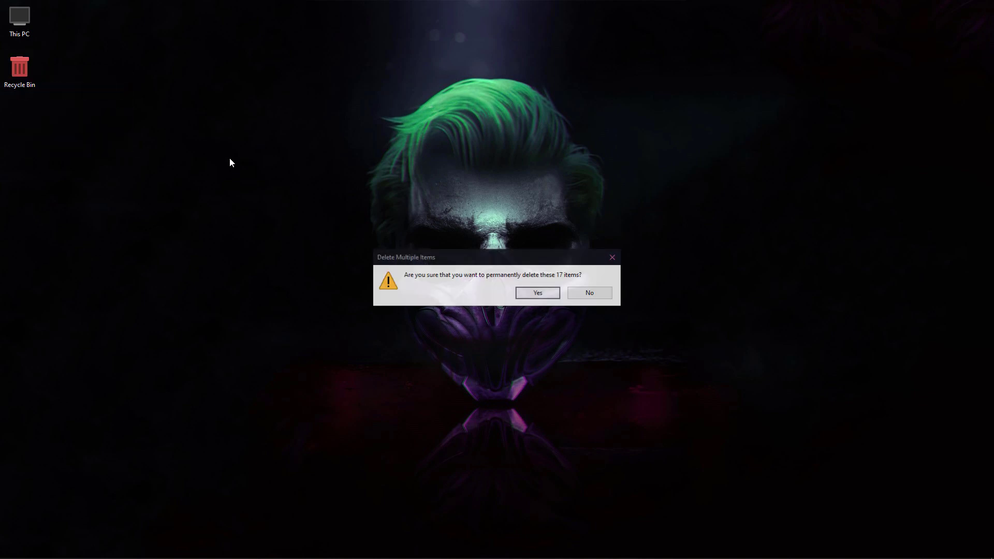
left_click(550, 294)
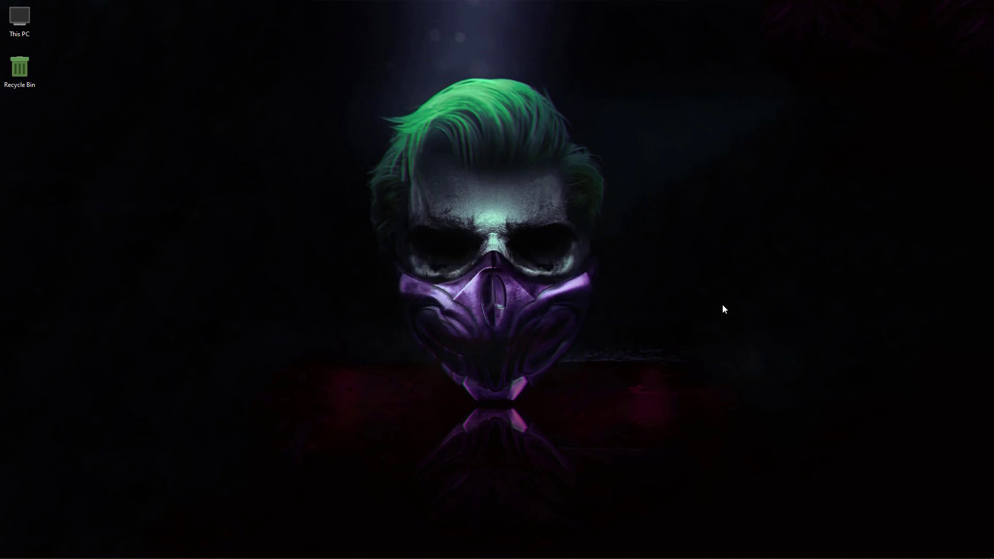